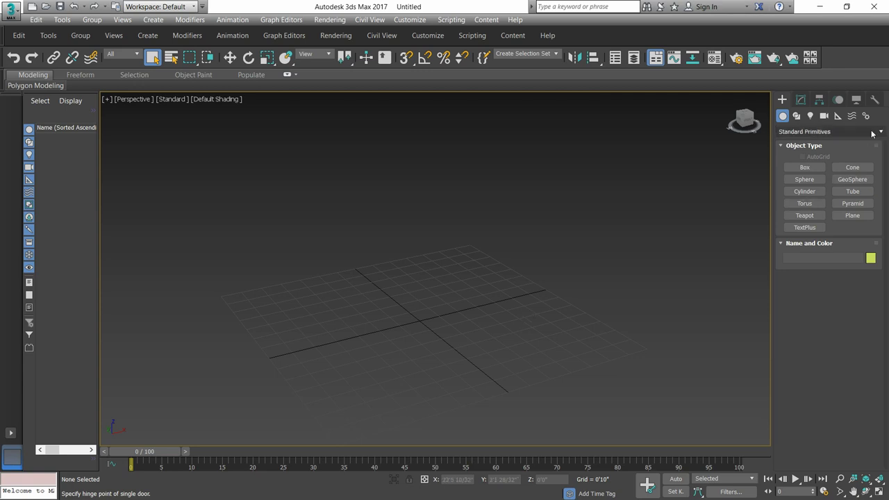
# - Switch the Create panel's object category from Standard Primitives to Doors
pyautogui.click(830, 131)
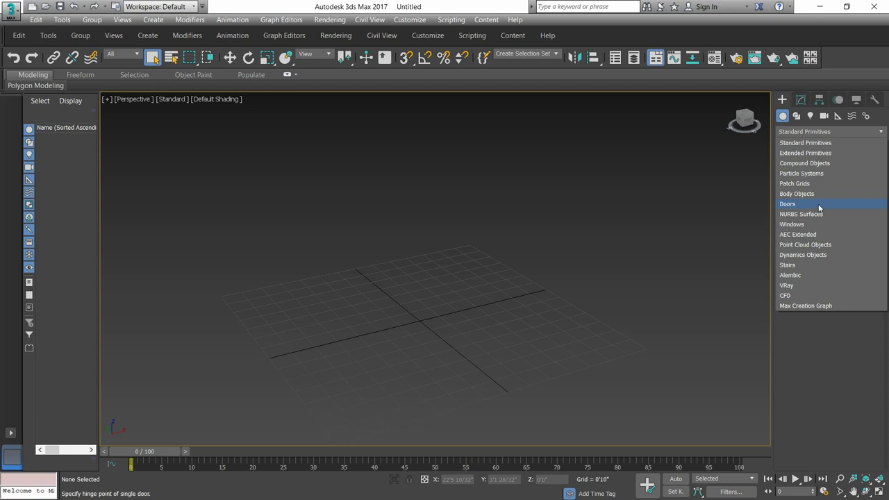
pyautogui.click(819, 204)
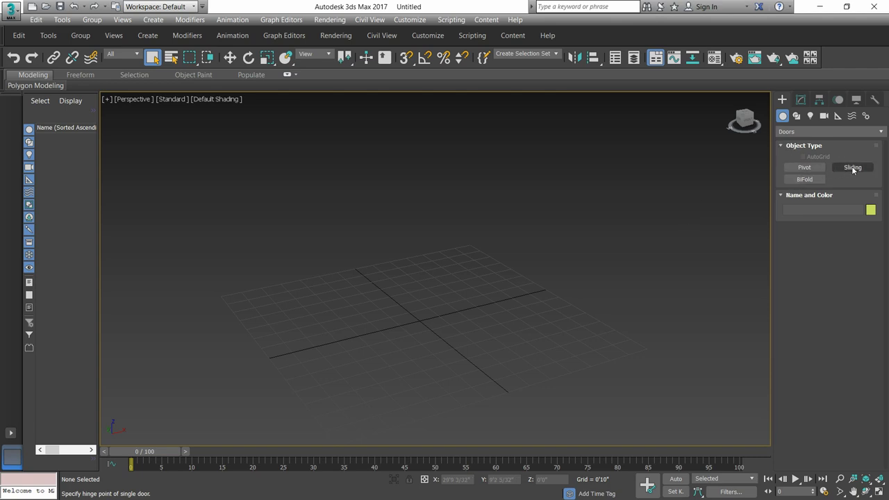
# - Draw a pivot door on the grid, raise its height to 6'7 23/32" and reset depth to 0'4"
pyautogui.click(807, 168)
pyautogui.moveTo(507, 331); pyautogui.dragTo(420, 352)
pyautogui.click(420, 344)
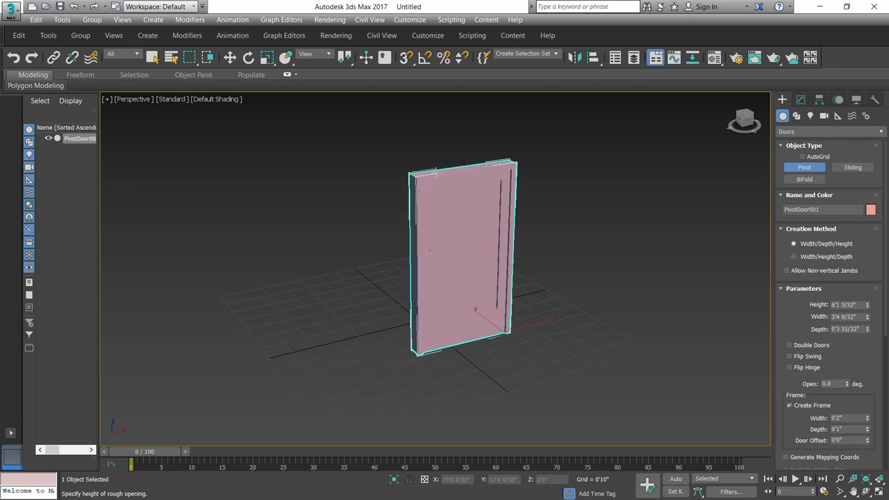
pyautogui.click(435, 172)
pyautogui.moveTo(868, 305); pyautogui.dragTo(868, 317)
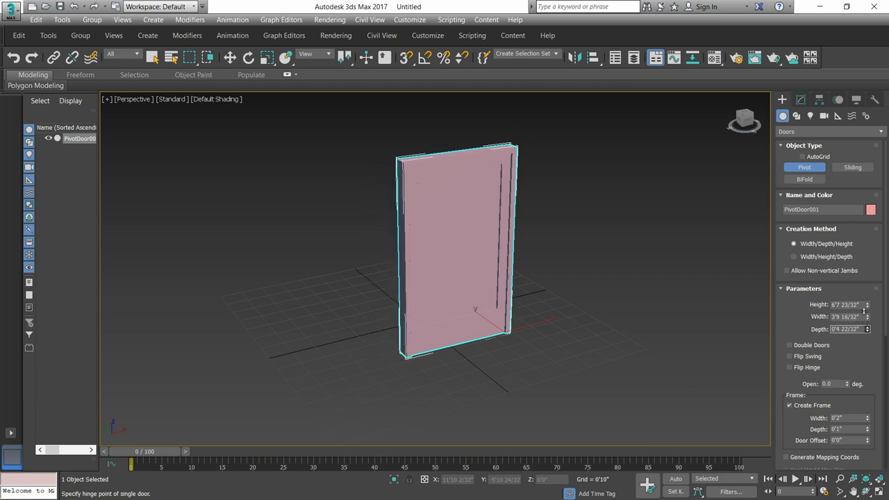
pyautogui.rightClick(868, 317)
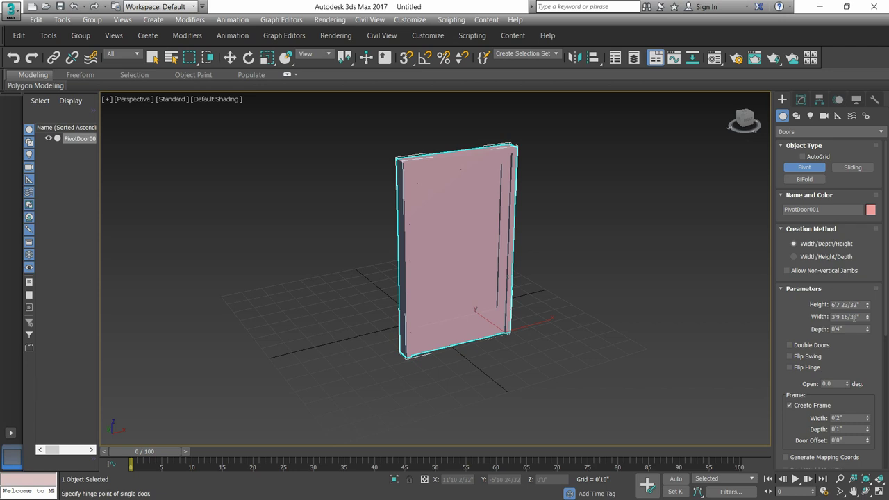
# - Set the pivot door's height to 7'0", width 4'0" and depth 0'9"
pyautogui.click(847, 305)
pyautogui.press('BackSpace')
pyautogui.write("7'0")
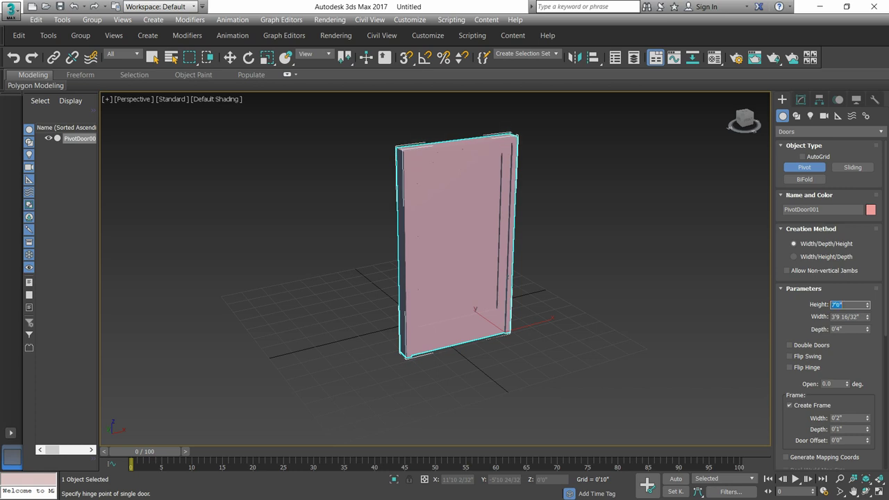
pyautogui.press('Tab')
pyautogui.press('BackSpace')
pyautogui.press('Return')
pyautogui.press('Tab')
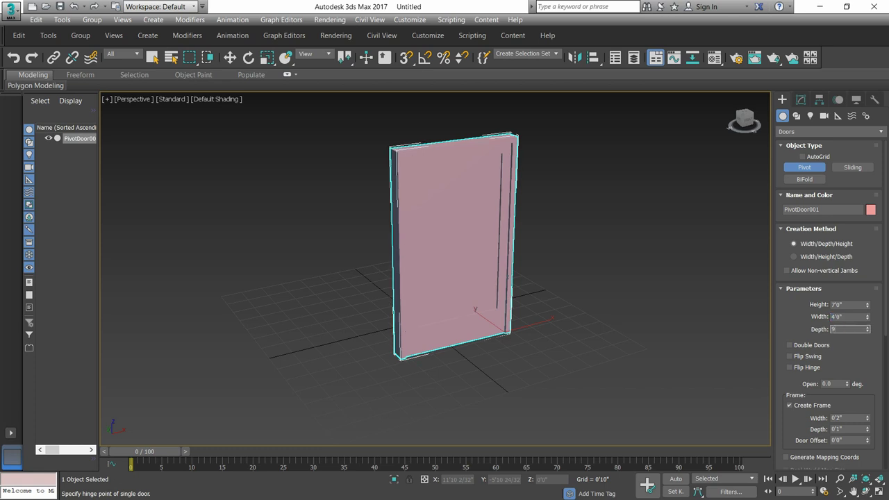
pyautogui.press('Return')
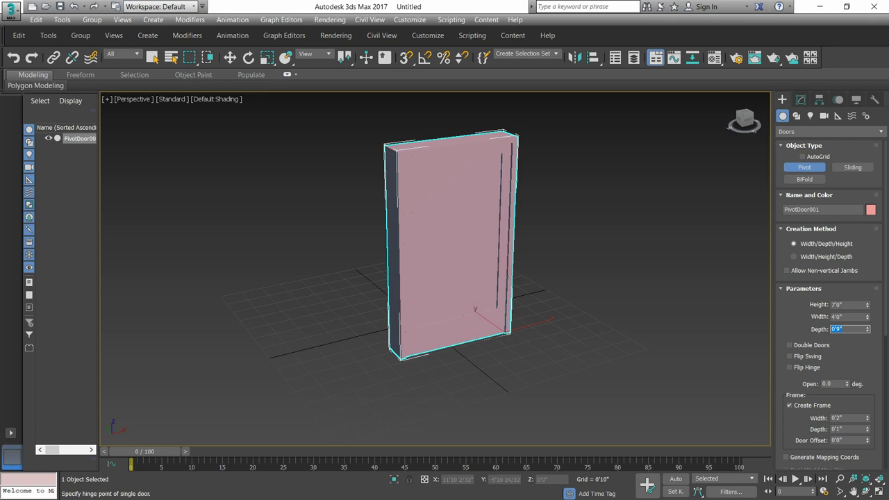
# - Make it a double door opened 45°, trying Flip Swing but leaving it off
pyautogui.click(790, 346)
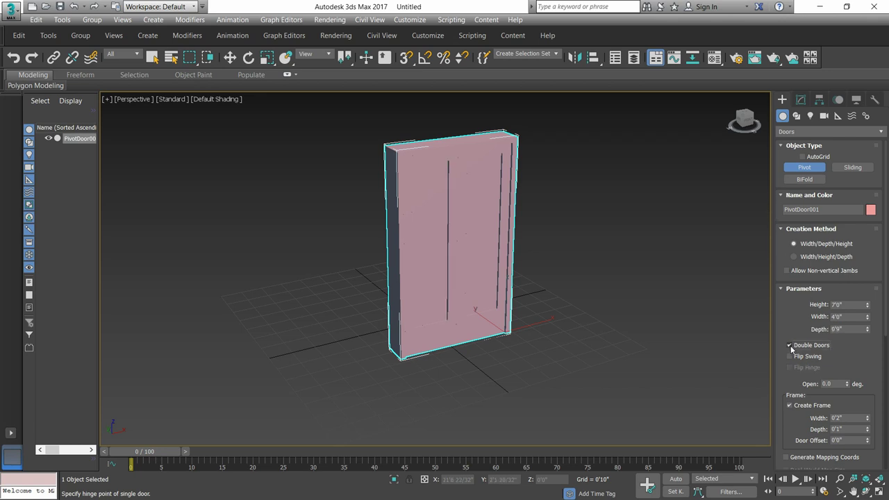
pyautogui.click(790, 345)
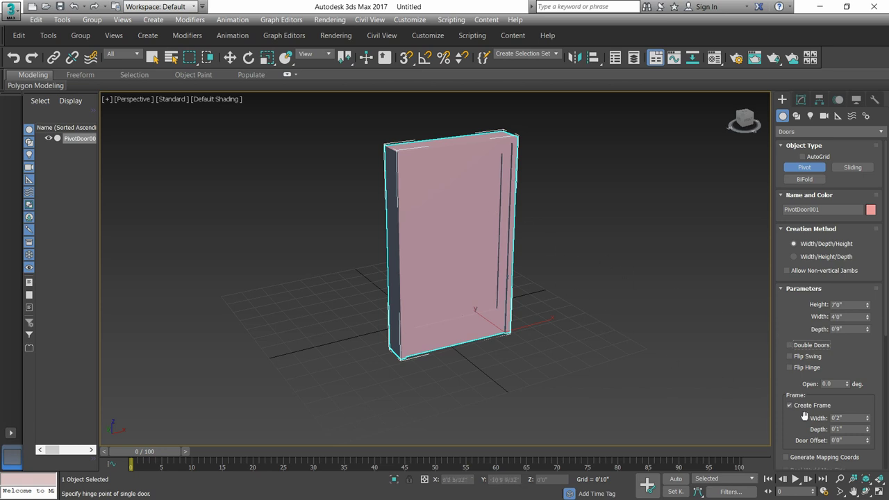
pyautogui.moveTo(848, 387); pyautogui.dragTo(839, 357)
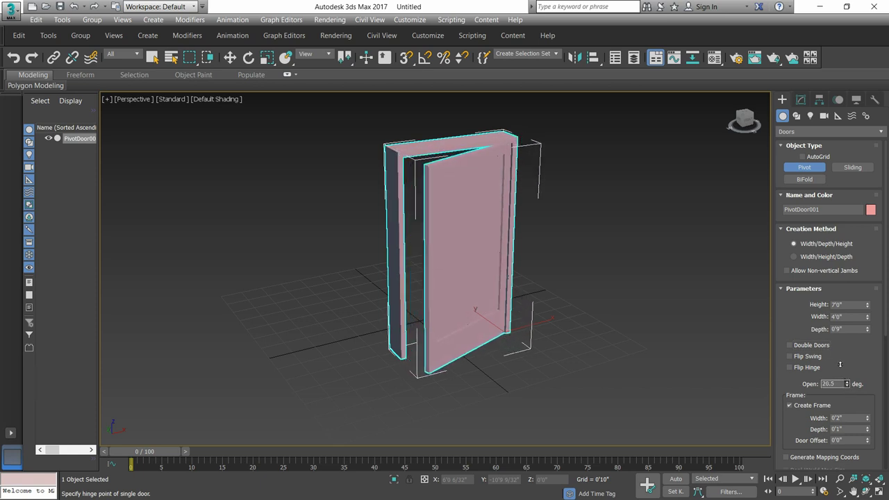
pyautogui.click(790, 345)
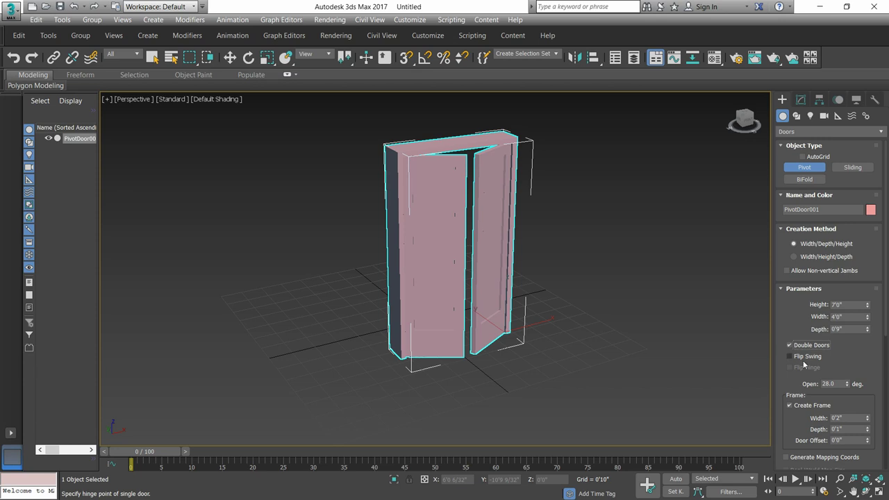
pyautogui.moveTo(849, 386)
pyautogui.mouseDown()
pyautogui.moveTo(839, 293)
pyautogui.moveTo(834, 344)
pyautogui.moveTo(817, 244)
pyautogui.moveTo(793, 368)
pyautogui.mouseUp()
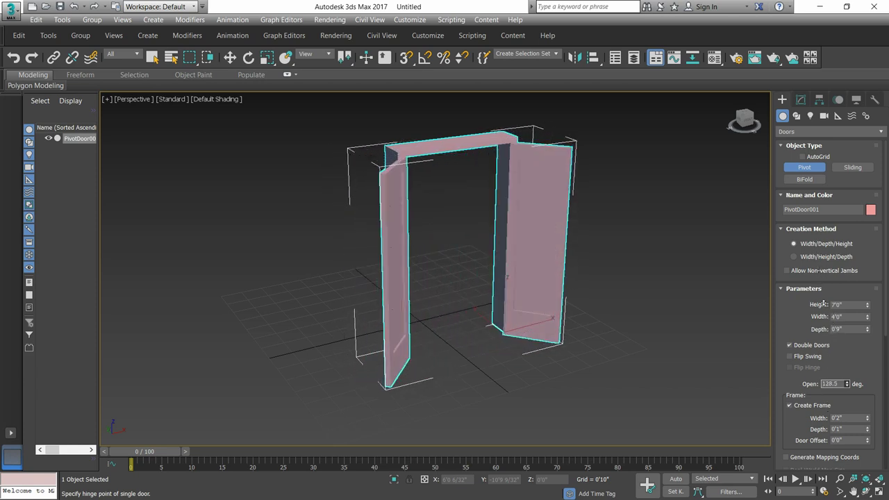
pyautogui.click(792, 357)
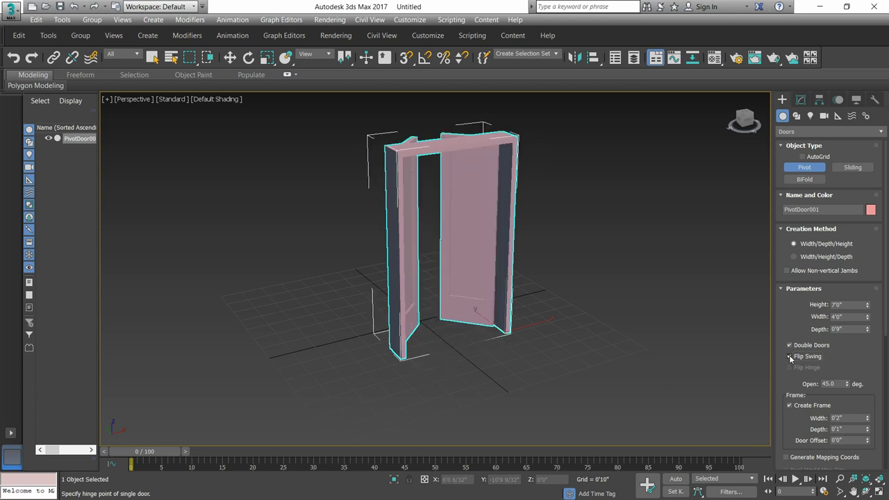
pyautogui.click(791, 357)
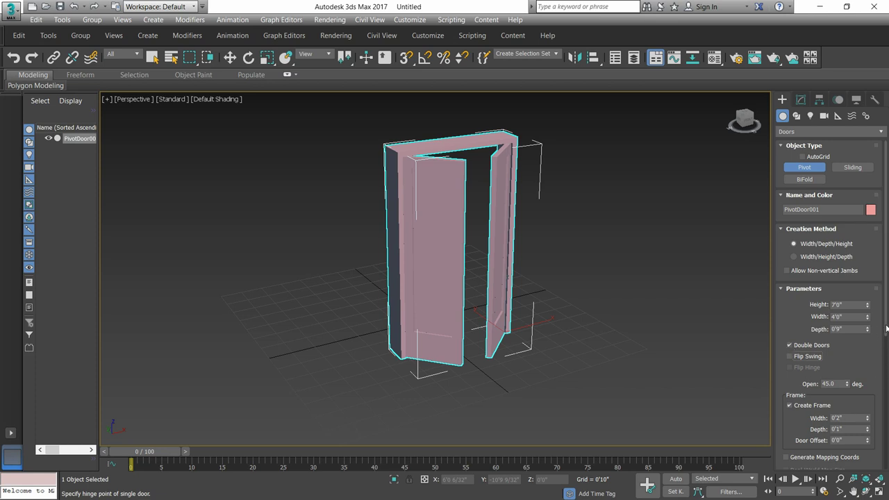
pyautogui.moveTo(883, 353); pyautogui.dragTo(883, 421)
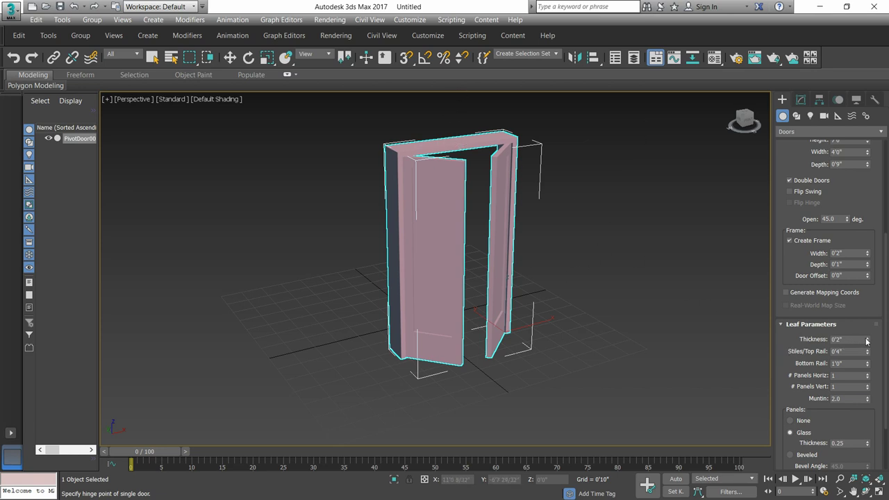
# - Thicken the leaves to 0'1 23/32" and experiment with frame width and door offset
pyautogui.moveTo(867, 341)
pyautogui.mouseDown()
pyautogui.moveTo(863, 313)
pyautogui.moveTo(866, 360)
pyautogui.mouseUp()
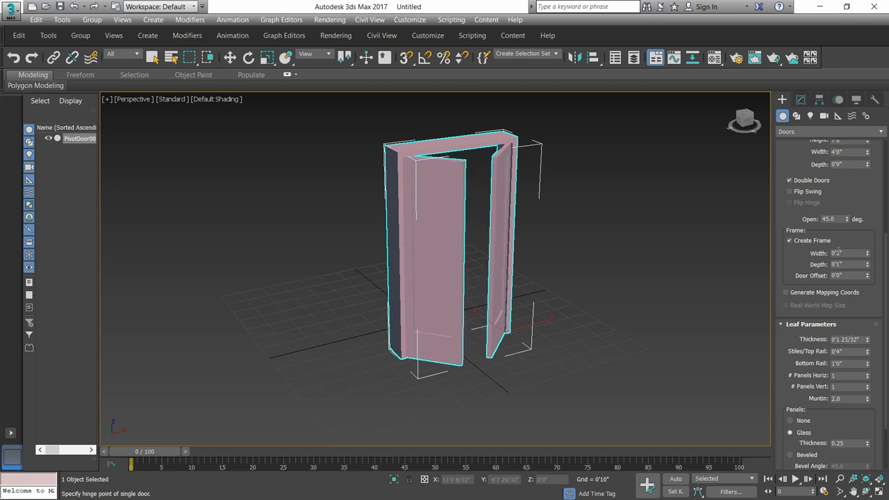
pyautogui.moveTo(867, 253)
pyautogui.mouseDown()
pyautogui.moveTo(864, 220)
pyautogui.moveTo(867, 271)
pyautogui.mouseUp()
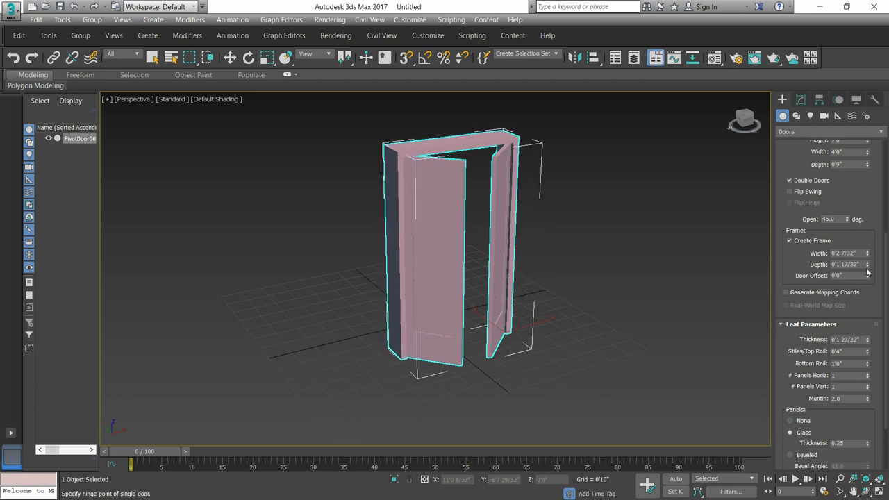
pyautogui.moveTo(867, 276)
pyautogui.mouseDown()
pyautogui.moveTo(862, 237)
pyautogui.moveTo(852, 255)
pyautogui.mouseUp()
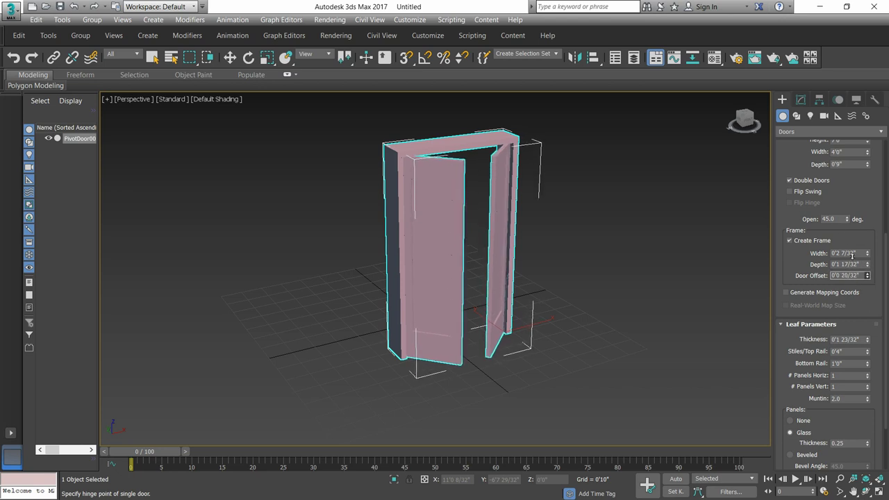
pyautogui.rightClick(867, 276)
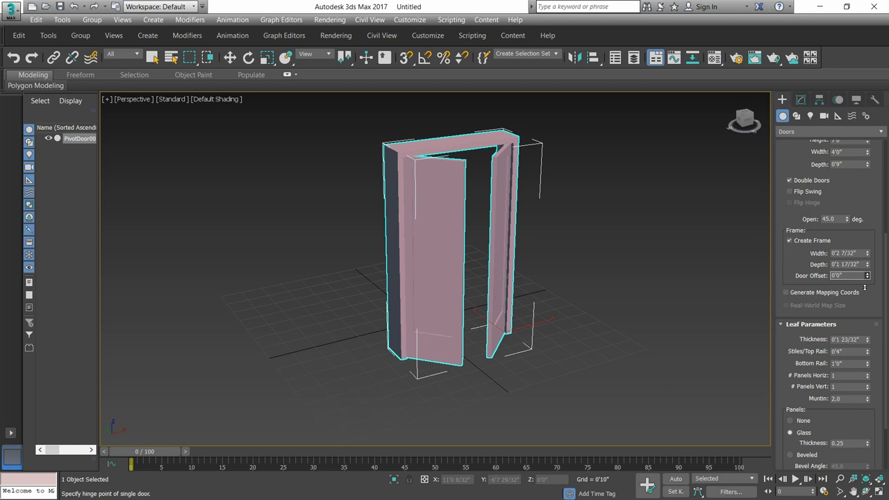
pyautogui.moveTo(867, 276); pyautogui.dragTo(860, 260)
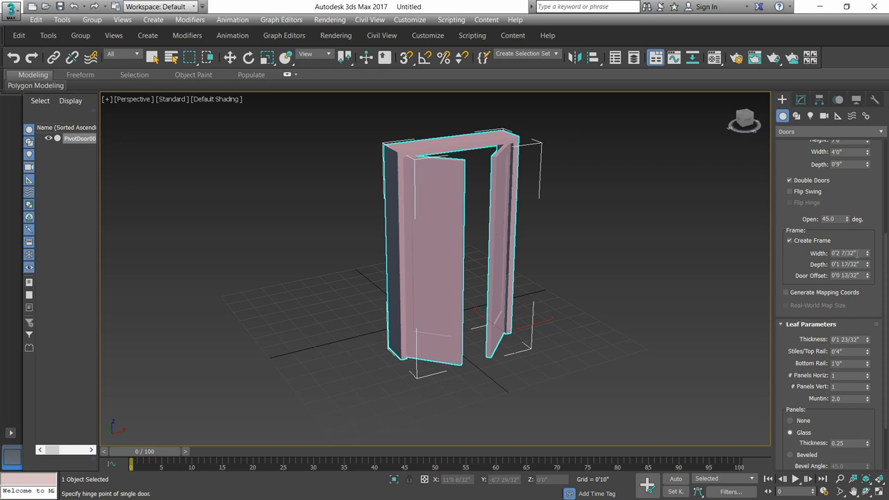
# - Set the frame width to 0'2", frame depth to 0'1" and door offset to 0'0"
pyautogui.doubleClick(844, 254)
pyautogui.write('2')
pyautogui.press('Tab')
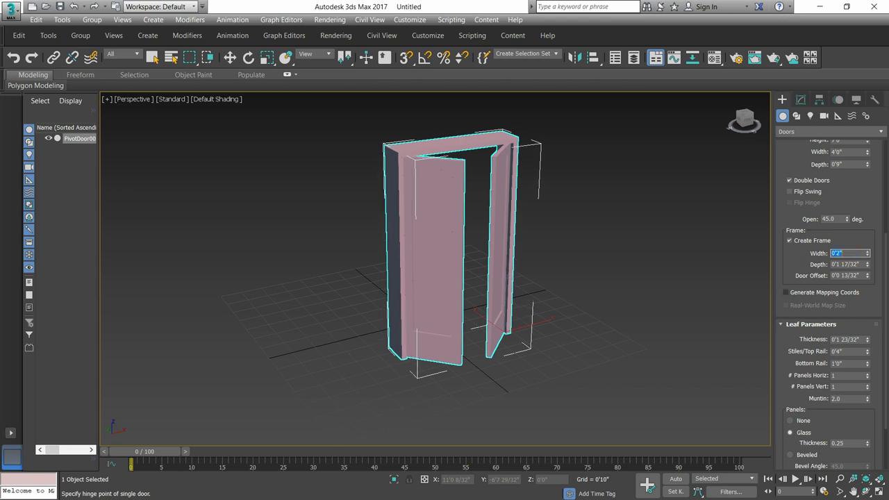
pyautogui.press('BackSpace')
pyautogui.press('Tab')
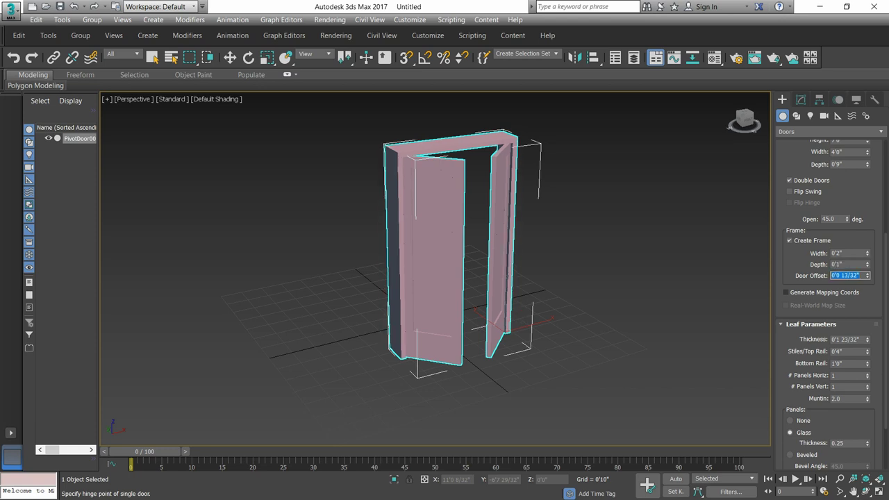
pyautogui.press('BackSpace')
pyautogui.write('0')
pyautogui.press('Return')
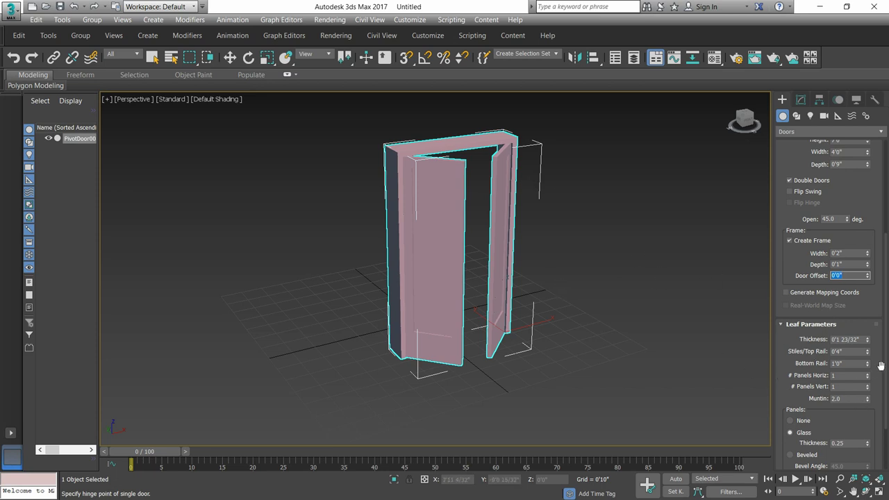
pyautogui.scroll(-3, 875, 333)
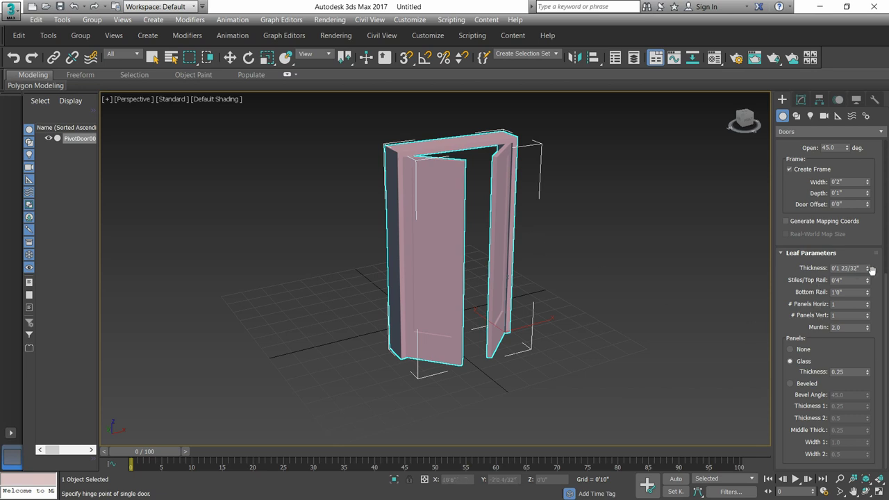
# - Adjust leaf thickness and stile/top rail widths, toggling Double Doors off and back on
pyautogui.moveTo(869, 269); pyautogui.dragTo(877, 249)
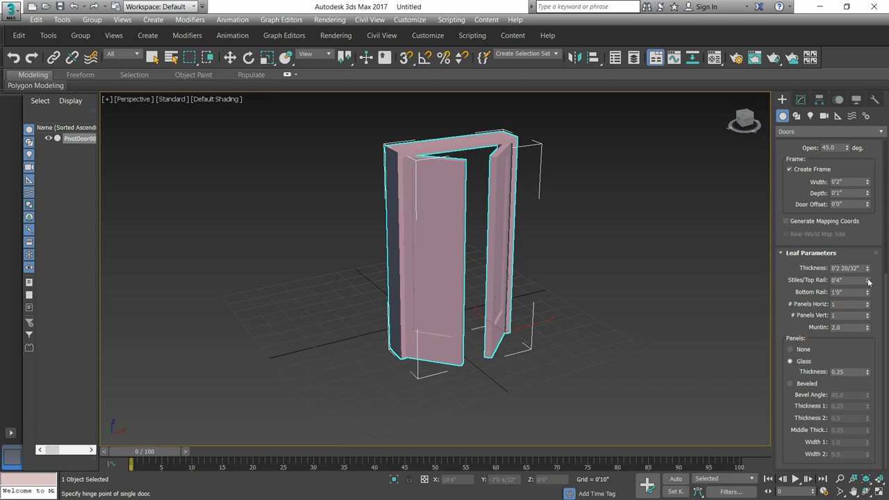
pyautogui.moveTo(868, 282); pyautogui.dragTo(858, 244)
pyautogui.moveTo(857, 234); pyautogui.dragTo(842, 253)
pyautogui.moveTo(876, 307); pyautogui.dragTo(843, 234)
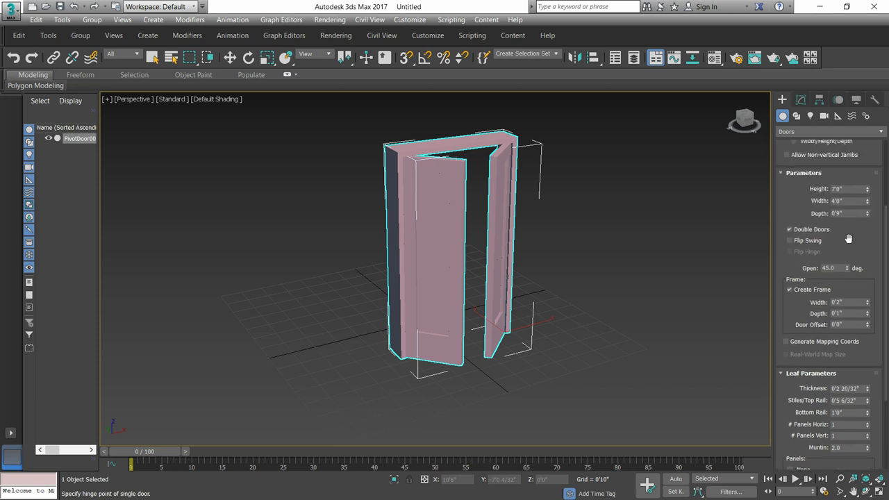
pyautogui.click(795, 230)
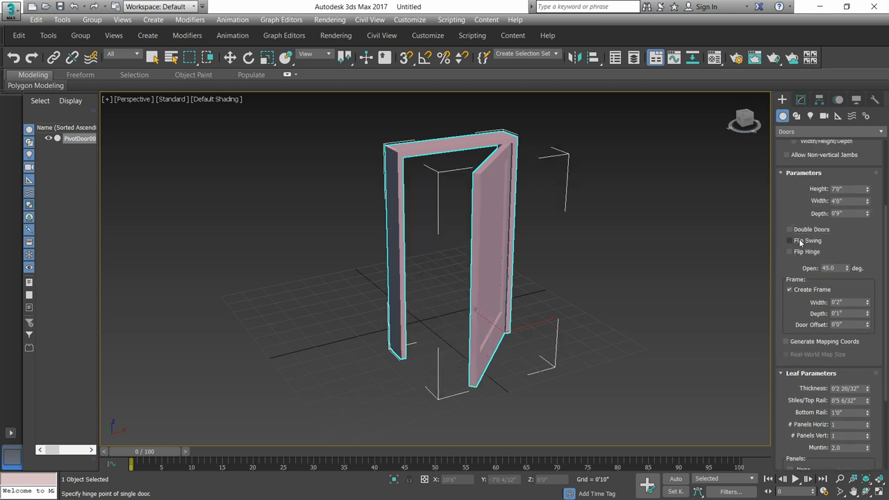
pyautogui.click(796, 230)
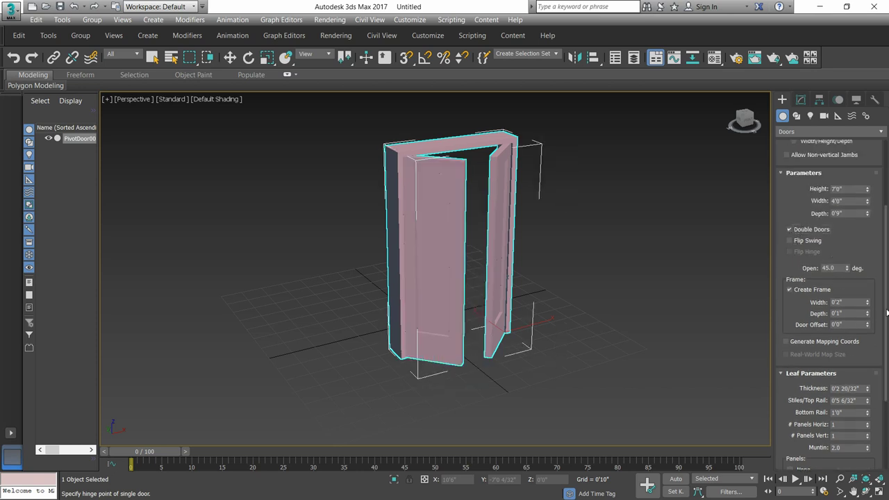
pyautogui.moveTo(886, 316); pyautogui.dragTo(887, 419)
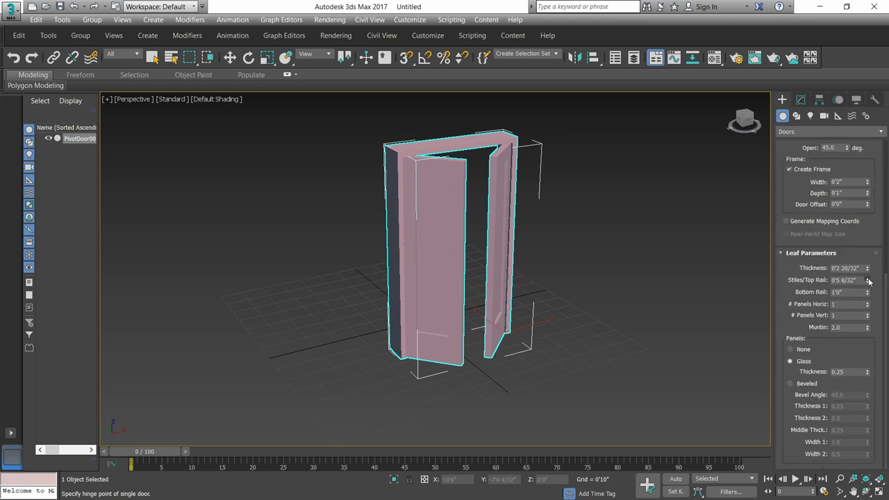
pyautogui.moveTo(869, 280)
pyautogui.mouseDown()
pyautogui.moveTo(868, 299)
pyautogui.moveTo(863, 268)
pyautogui.moveTo(862, 323)
pyautogui.moveTo(867, 280)
pyautogui.mouseUp()
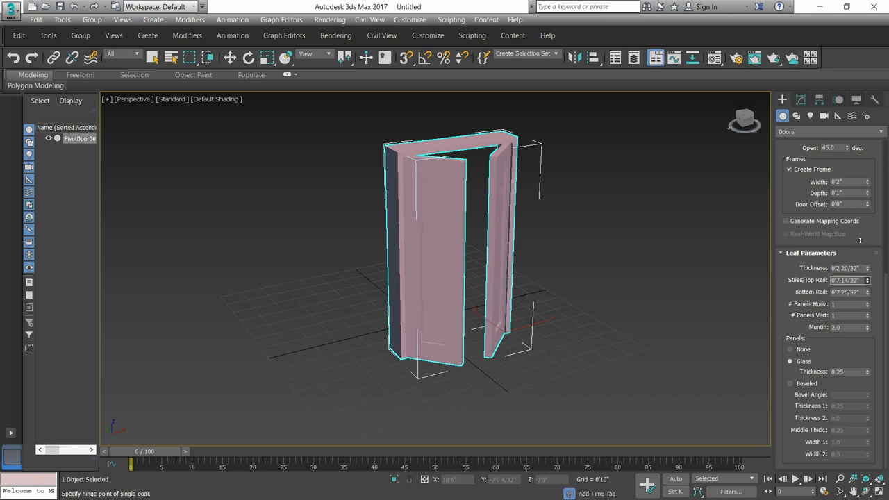
# - Set the horizontal panel count to 4, giving a 4 × 5 glass panel grid
pyautogui.click(867, 304)
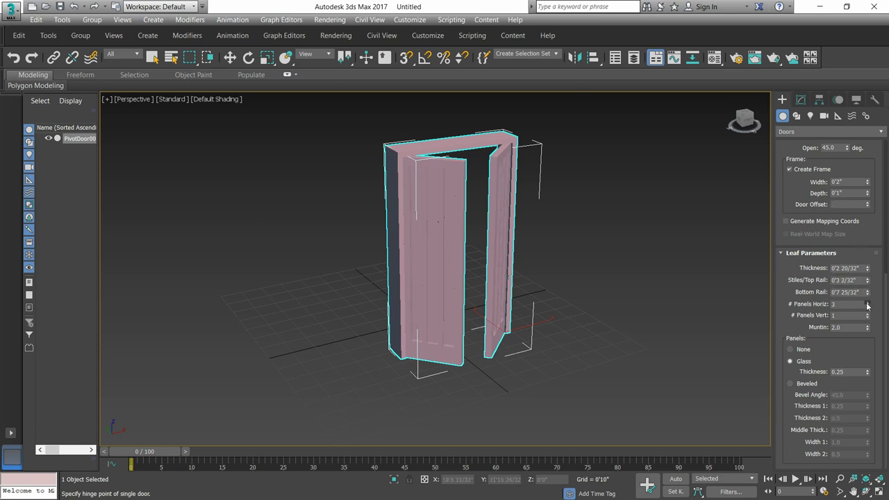
pyautogui.click(867, 303)
pyautogui.click(867, 304)
pyautogui.click(867, 304)
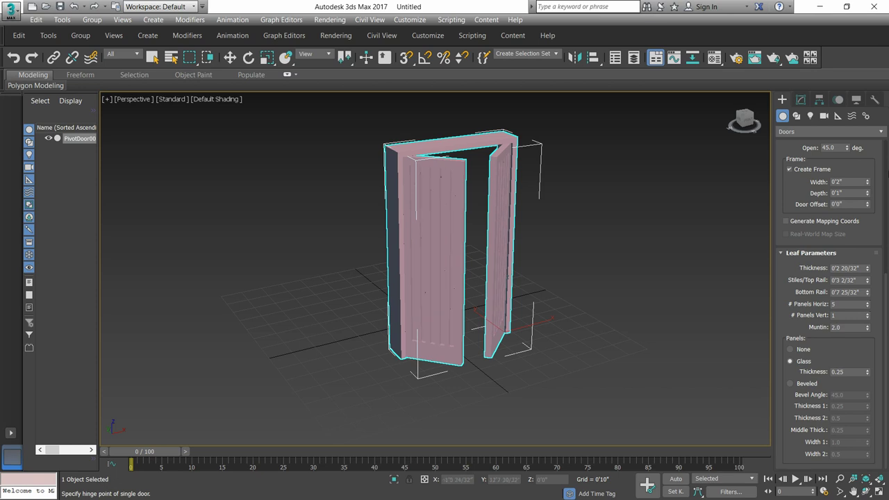
pyautogui.click(868, 307)
pyautogui.click(868, 307)
pyautogui.click(868, 307)
pyautogui.click(868, 307)
pyautogui.click(868, 302)
# - Set the muntin width to 2.5 and reset the glass thickness to zero
pyautogui.moveTo(862, 320); pyautogui.dragTo(867, 321)
pyautogui.moveTo(861, 259); pyautogui.dragTo(847, 234)
pyautogui.write('2.5')
pyautogui.press('Return')
pyautogui.write('0.89')
pyautogui.rightClick(866, 370)
# - Switch the panels to Beveled with a 90° bevel angle and deeper Thickness 1 and 2
pyautogui.click(789, 382)
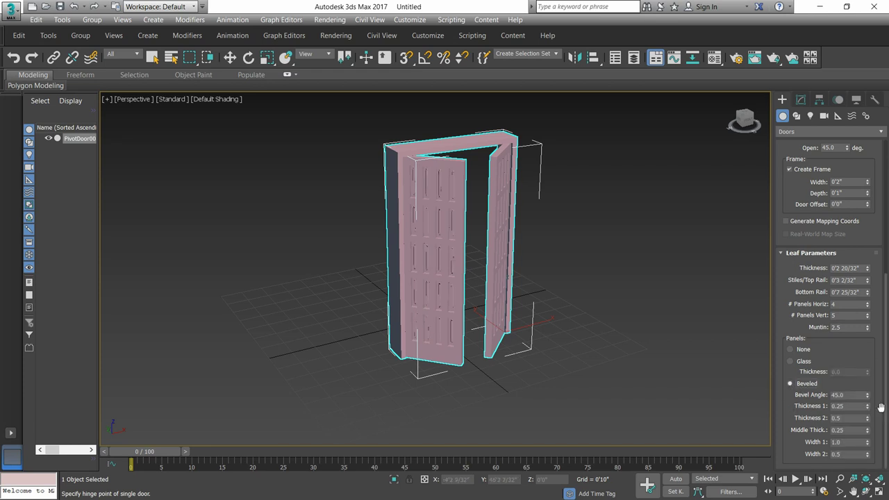
pyautogui.moveTo(869, 395); pyautogui.dragTo(857, 352)
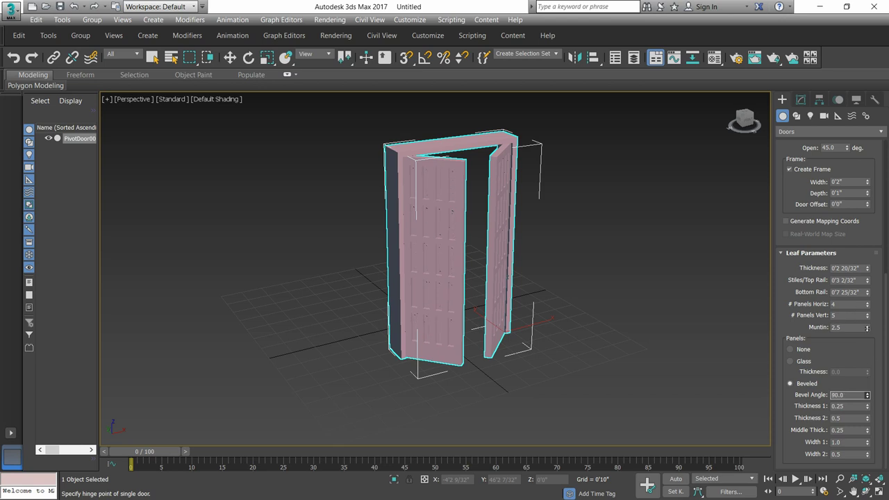
pyautogui.moveTo(867, 407); pyautogui.dragTo(861, 331)
pyautogui.moveTo(866, 258)
pyautogui.mouseDown()
pyautogui.moveTo(840, 491)
pyautogui.moveTo(808, 479)
pyautogui.moveTo(812, 495)
pyautogui.mouseUp()
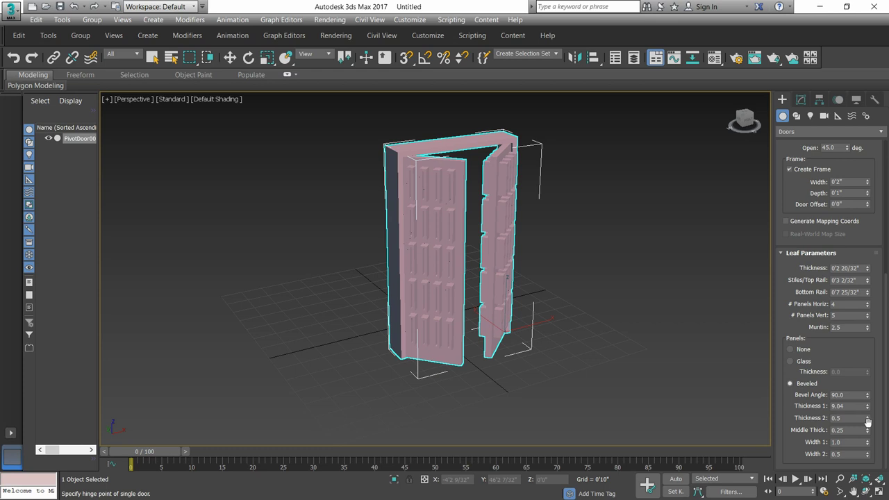
pyautogui.moveTo(867, 420); pyautogui.dragTo(856, 269)
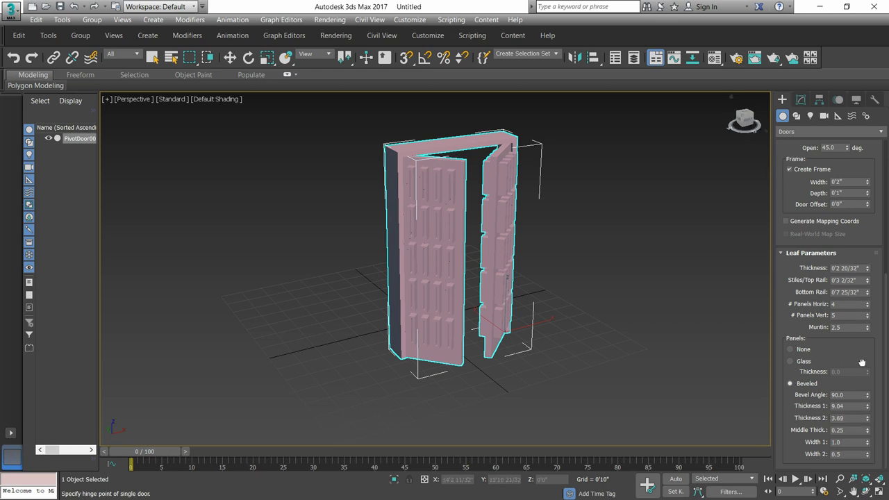
pyautogui.moveTo(867, 413)
pyautogui.mouseDown()
pyautogui.moveTo(863, 443)
pyautogui.moveTo(865, 345)
pyautogui.moveTo(858, 435)
pyautogui.moveTo(867, 418)
pyautogui.mouseUp()
# - Set the middle bevel thickness to 0.0 and bevel widths to 1.05 and 0.78
pyautogui.moveTo(866, 332); pyautogui.dragTo(844, 370)
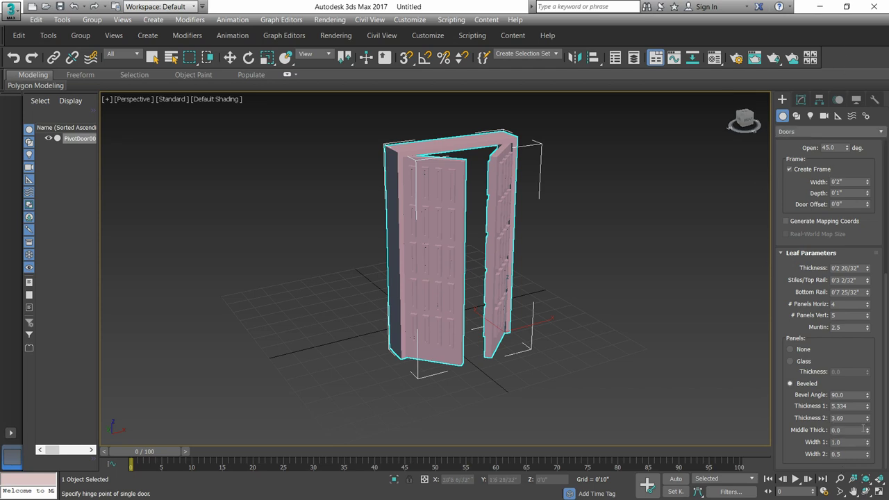
pyautogui.moveTo(867, 434); pyautogui.dragTo(862, 424)
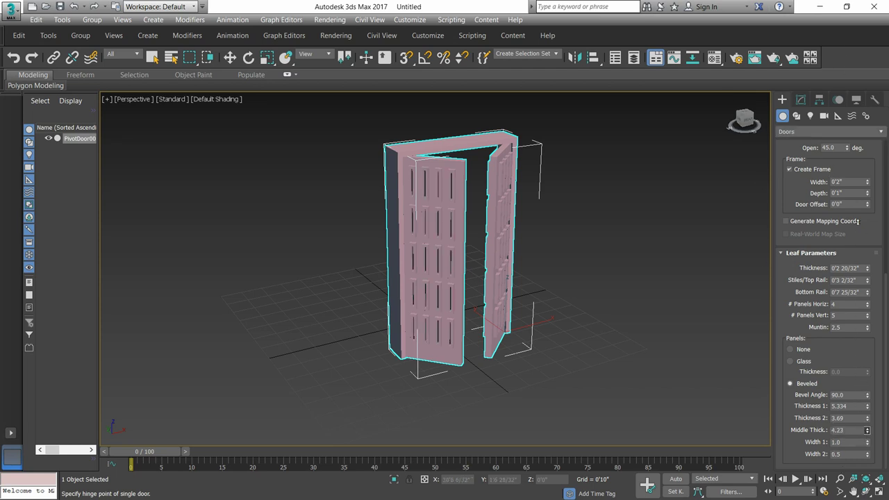
pyautogui.moveTo(859, 370); pyautogui.dragTo(869, 70)
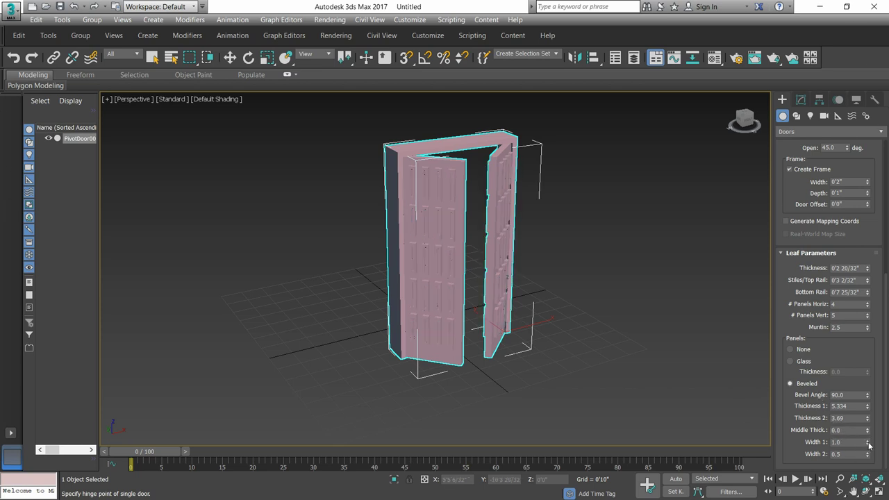
pyautogui.moveTo(867, 443); pyautogui.dragTo(867, 440)
pyautogui.moveTo(868, 454); pyautogui.dragTo(867, 450)
pyautogui.scroll(5, 831, 397)
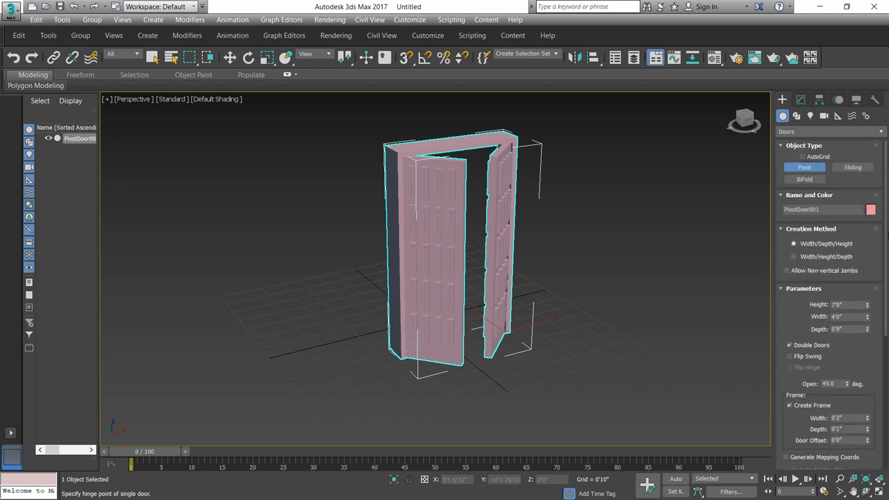
# - Draw a sliding door right of the pivot door, make it taller, and flip it front to back
pyautogui.rightClick(585, 329)
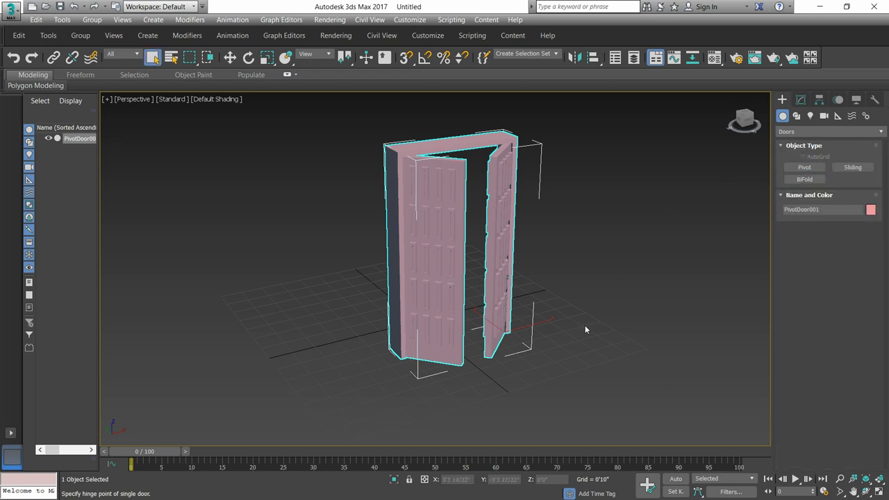
pyautogui.moveTo(563, 294); pyautogui.dragTo(438, 319, button='middle')
pyautogui.click(852, 167)
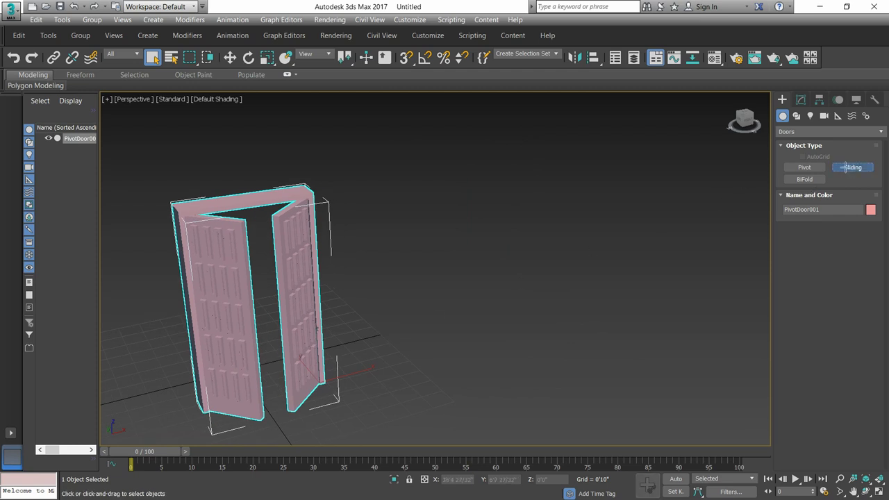
pyautogui.moveTo(586, 314)
pyautogui.mouseDown()
pyautogui.moveTo(463, 367)
pyautogui.moveTo(448, 359)
pyautogui.mouseUp()
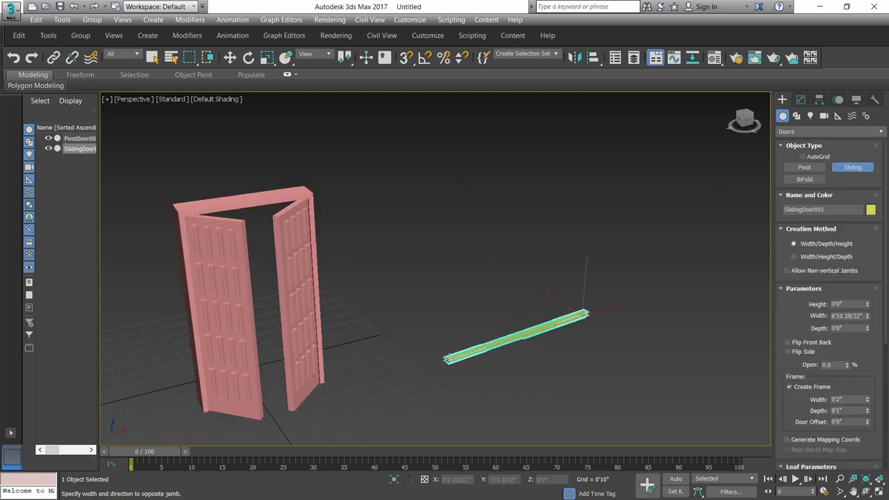
pyautogui.click(445, 352)
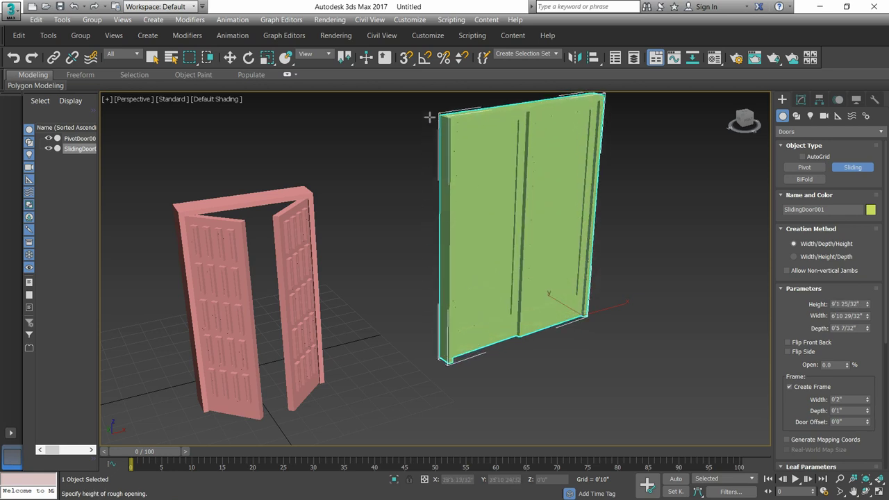
pyautogui.click(432, 154)
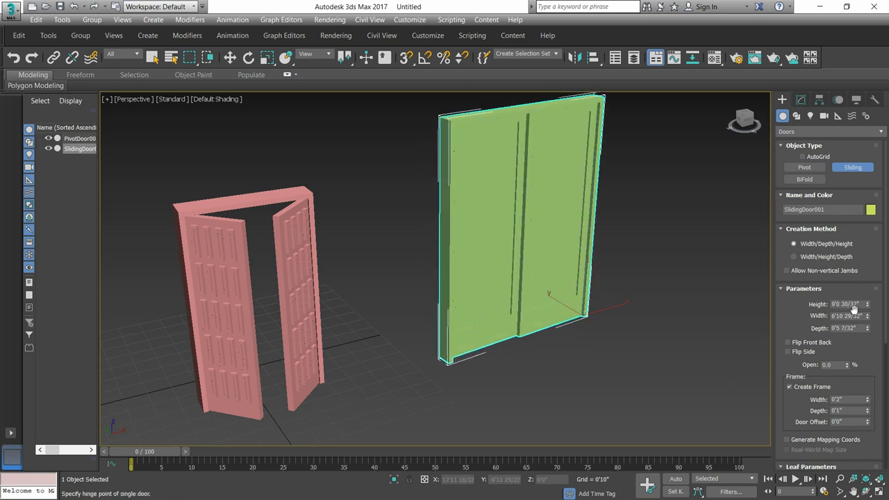
pyautogui.moveTo(868, 304)
pyautogui.mouseDown()
pyautogui.moveTo(863, 287)
pyautogui.moveTo(868, 326)
pyautogui.mouseUp()
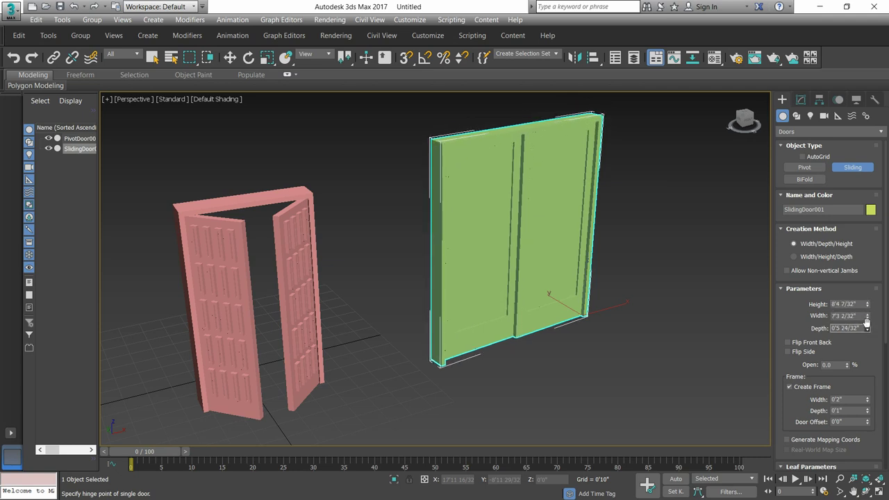
pyautogui.click(788, 342)
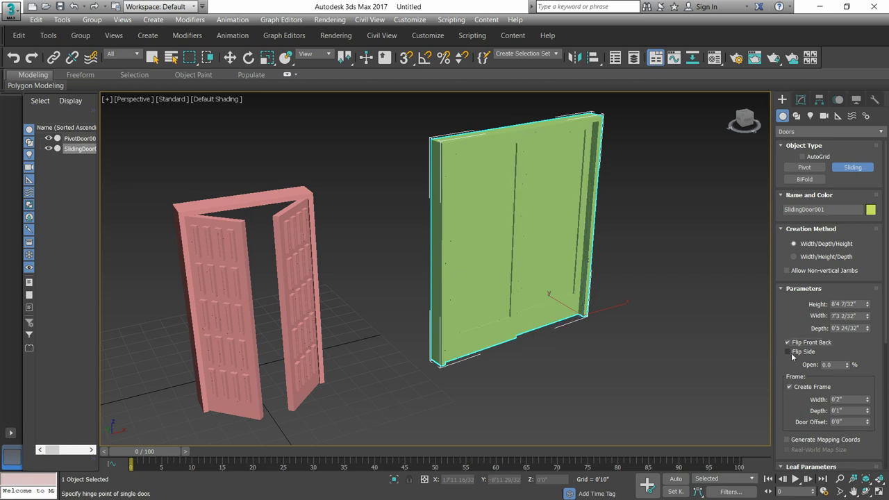
# - Turn Flip Side and Flip Front Back off and slide the panel partly open
pyautogui.click(789, 352)
pyautogui.click(789, 352)
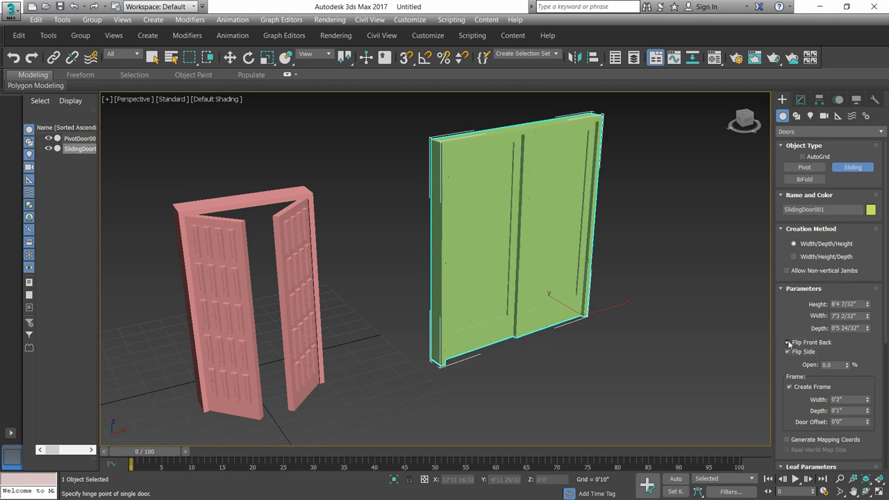
pyautogui.click(788, 343)
pyautogui.moveTo(848, 368); pyautogui.dragTo(849, 342)
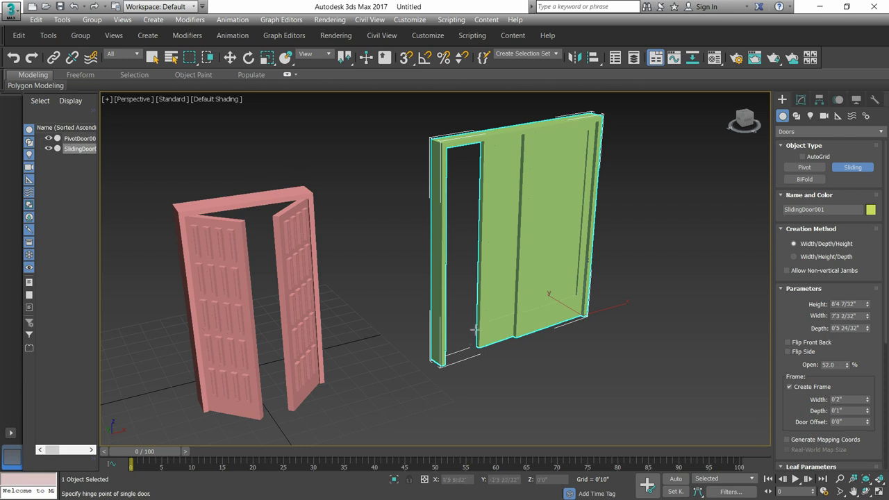
pyautogui.moveTo(474, 325)
pyautogui.keyDown('alt'); pyautogui.mouseDown(button='middle')
pyautogui.moveTo(460, 312)
pyautogui.moveTo(436, 329)
pyautogui.mouseUp(button='middle'); pyautogui.keyUp('alt')
# - Retest both flip options, leaving them off, and set the door opening to 50%
pyautogui.click(788, 343)
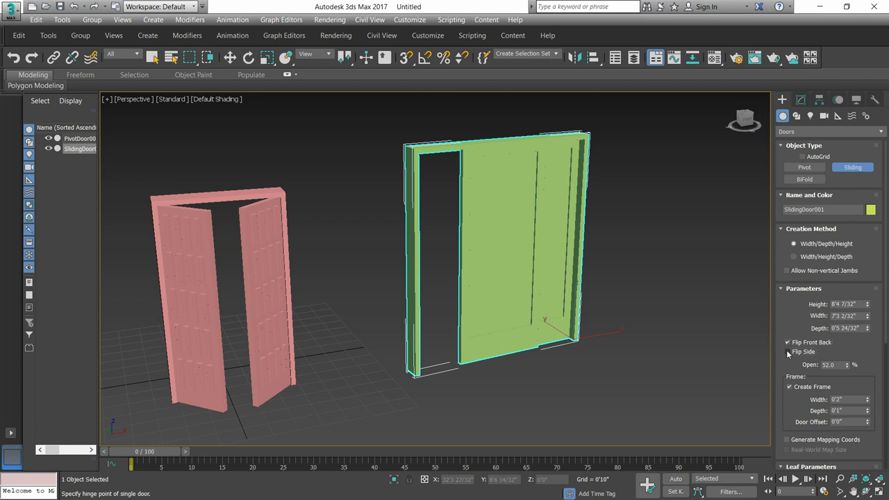
pyautogui.click(788, 352)
pyautogui.click(789, 342)
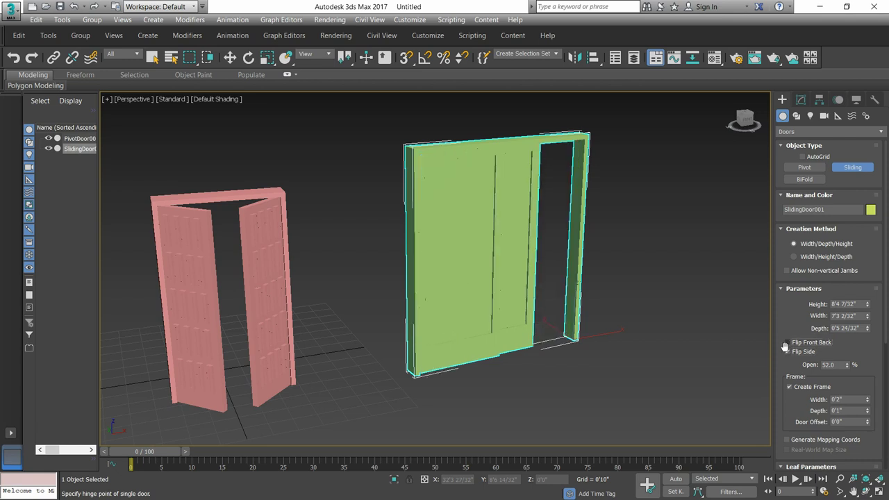
pyautogui.click(788, 352)
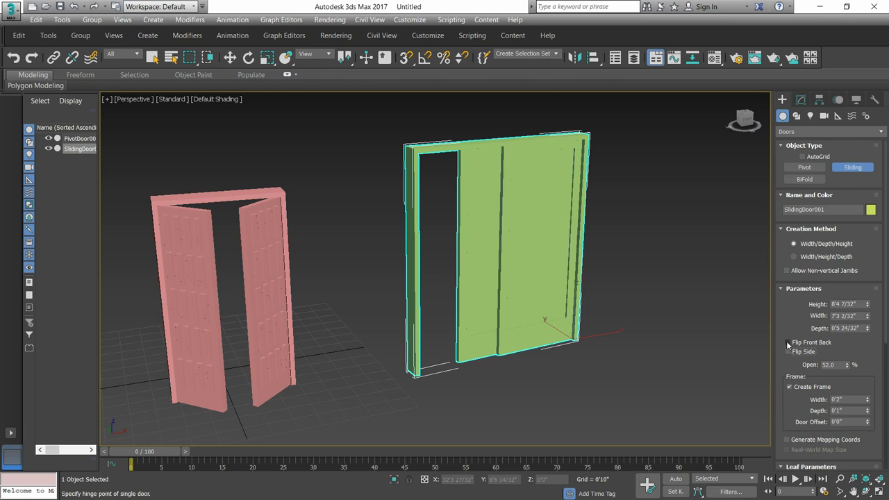
pyautogui.moveTo(847, 363); pyautogui.dragTo(846, 366)
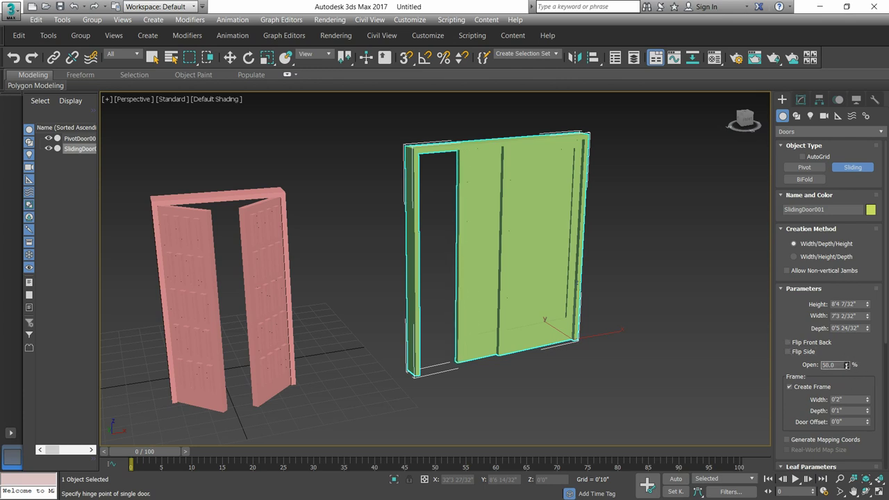
pyautogui.rightClick(847, 365)
pyautogui.click(855, 305)
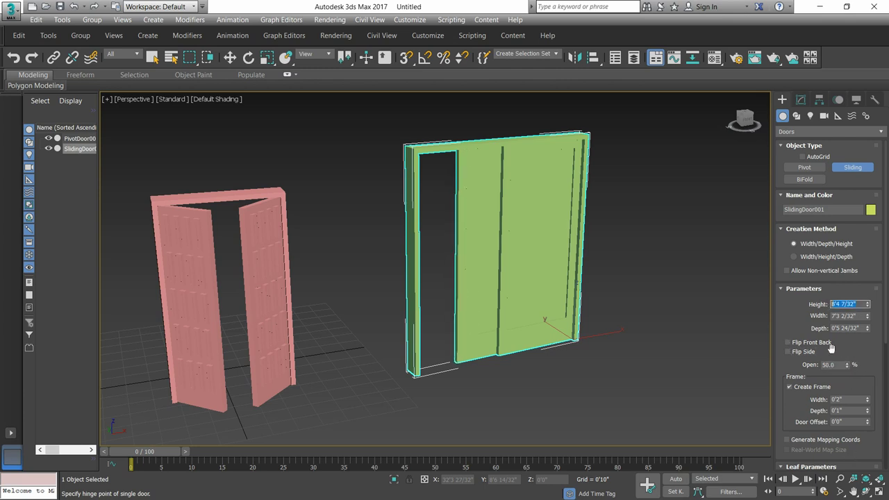
# - Enter height 7'0", width 4'0" and depth 0'9" for the sliding door
pyautogui.write("7'")
pyautogui.press('Tab')
pyautogui.press('BackSpace')
pyautogui.write("4'")
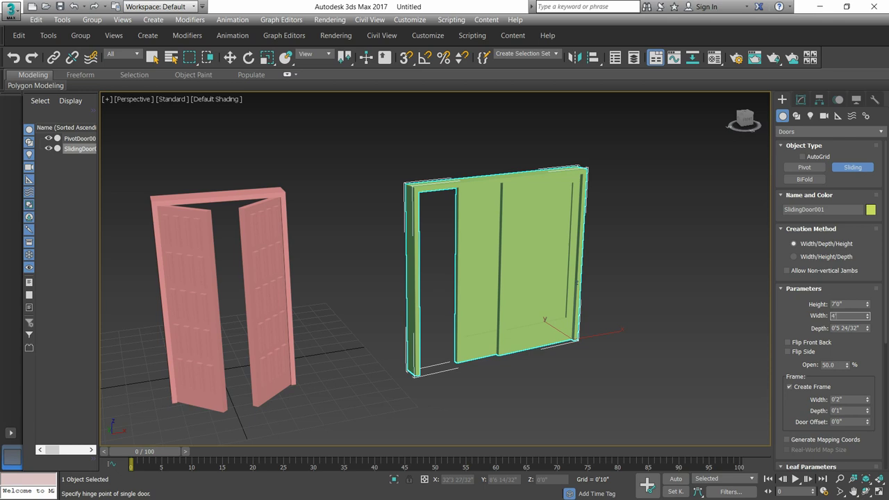
pyautogui.press('Tab')
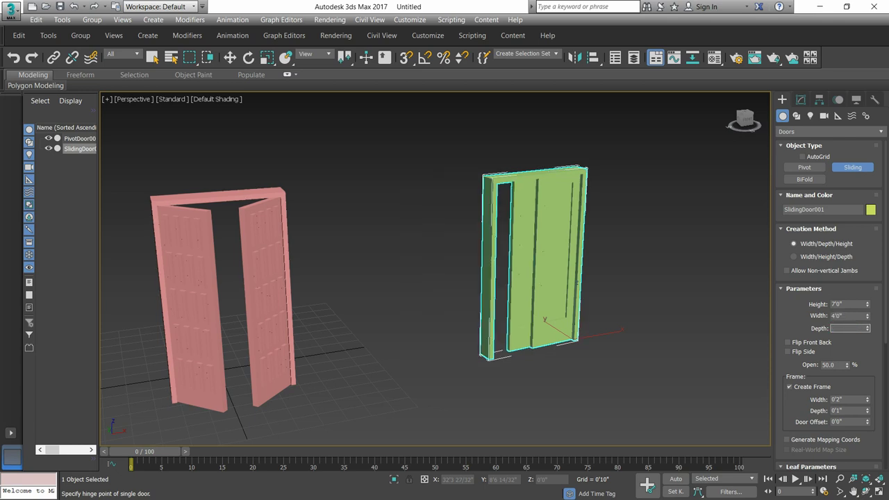
pyautogui.write('9"')
pyautogui.press('Return')
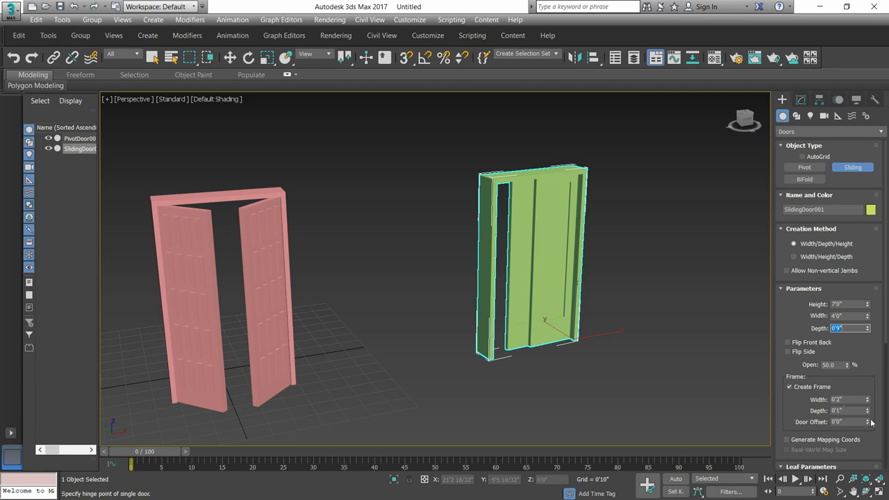
# - Thicken the sliding door leaf to 0'2 29/32" and set the bottom rail to 0'10 14/32"
pyautogui.moveTo(885, 338); pyautogui.dragTo(885, 396)
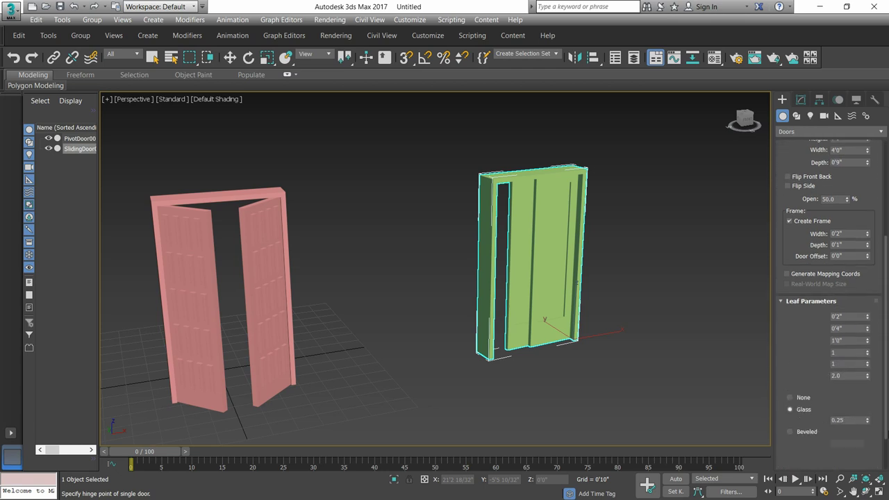
pyautogui.scroll(-3, 867, 214)
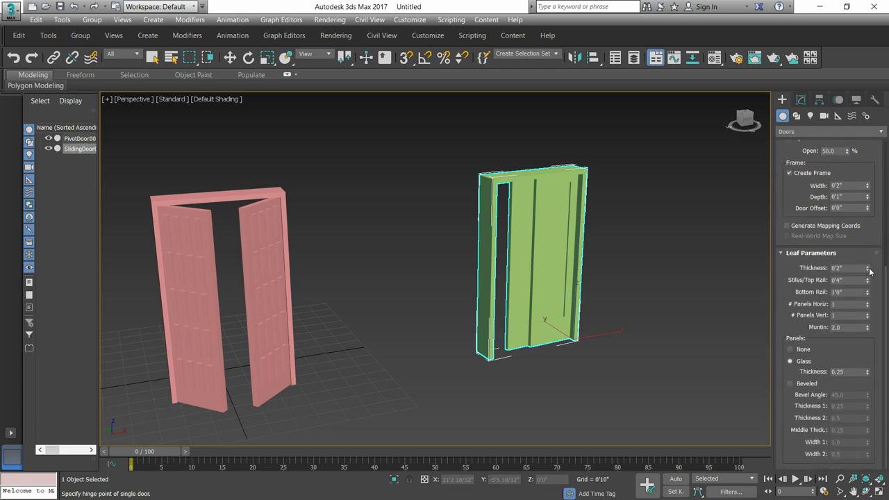
pyautogui.moveTo(867, 268)
pyautogui.mouseDown()
pyautogui.moveTo(854, 179)
pyautogui.moveTo(866, 282)
pyautogui.moveTo(868, 271)
pyautogui.mouseUp()
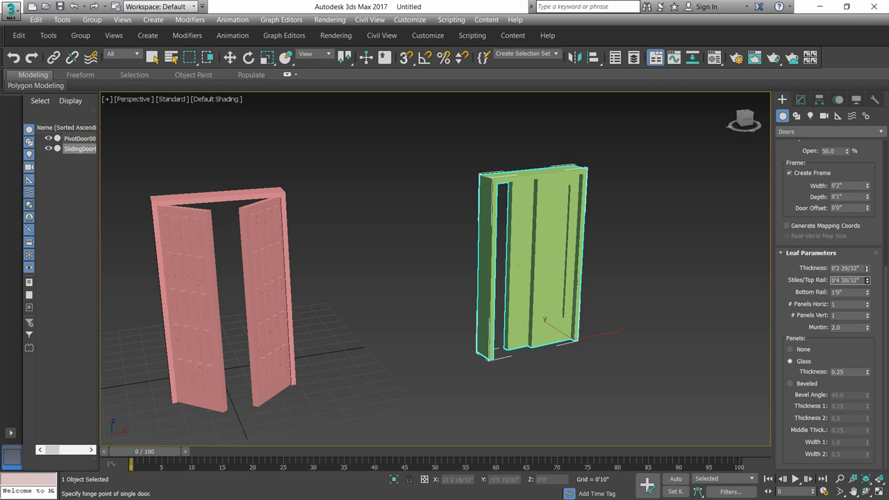
pyautogui.moveTo(867, 292); pyautogui.dragTo(864, 241)
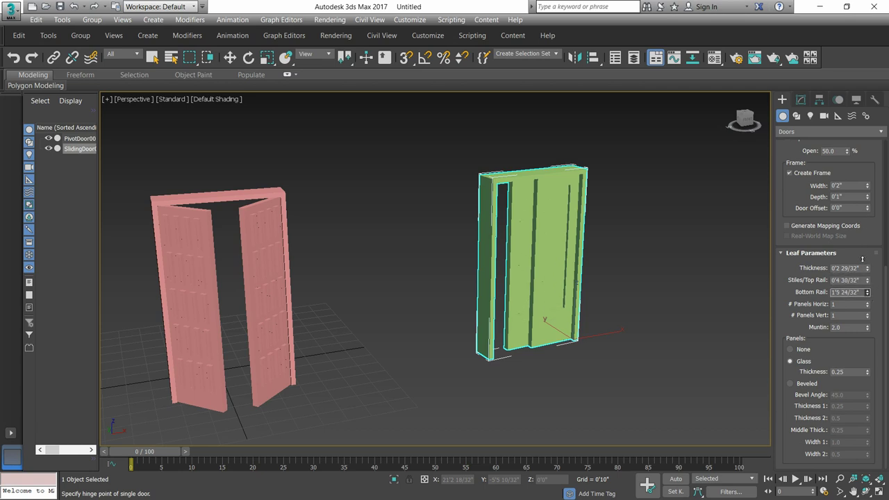
pyautogui.moveTo(867, 292); pyautogui.dragTo(868, 297)
# - Raise the leaf panel counts to a 5 × 7 grid
pyautogui.click(868, 304)
pyautogui.click(867, 303)
pyautogui.click(868, 304)
pyautogui.click(868, 304)
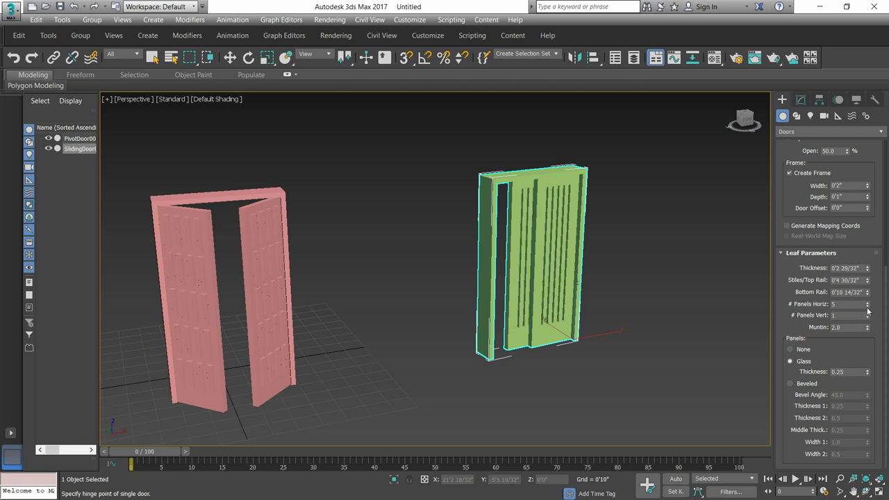
pyautogui.click(868, 315)
pyautogui.click(868, 314)
pyautogui.click(867, 315)
pyautogui.click(868, 315)
pyautogui.click(868, 315)
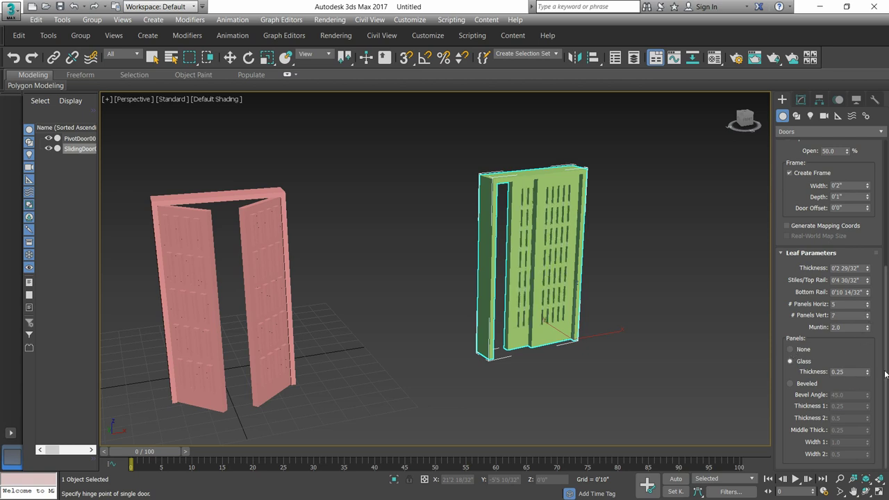
# - Switch the sliding door's panels to beveled: bevel angle 68.85, Width 1 2.7, Width 2 1.75
pyautogui.click(790, 384)
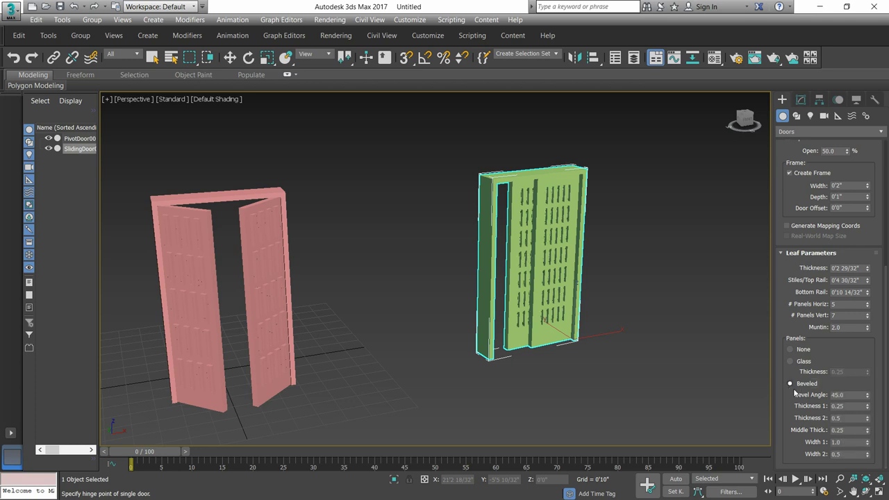
pyautogui.moveTo(868, 395)
pyautogui.mouseDown()
pyautogui.moveTo(867, 315)
pyautogui.moveTo(869, 410)
pyautogui.mouseUp()
pyautogui.moveTo(864, 360)
pyautogui.mouseDown()
pyautogui.moveTo(864, 437)
pyautogui.moveTo(877, 434)
pyautogui.moveTo(867, 446)
pyautogui.moveTo(867, 410)
pyautogui.mouseUp()
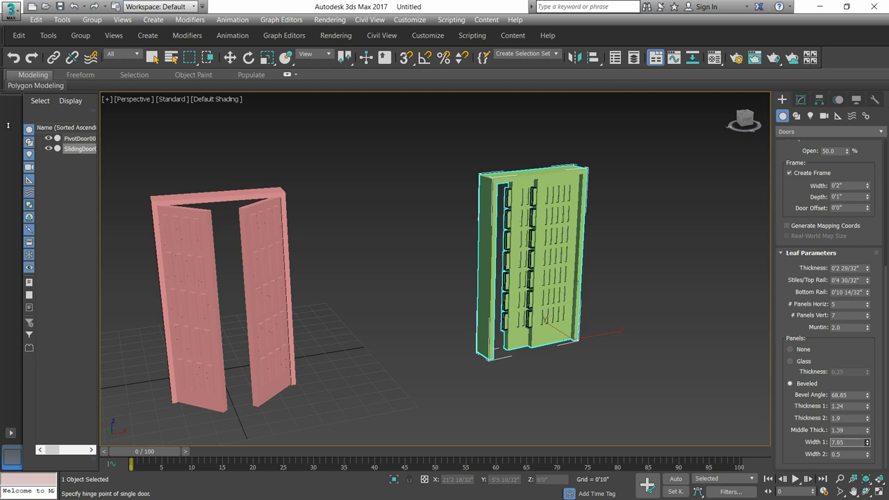
pyautogui.moveTo(867, 442); pyautogui.dragTo(867, 459)
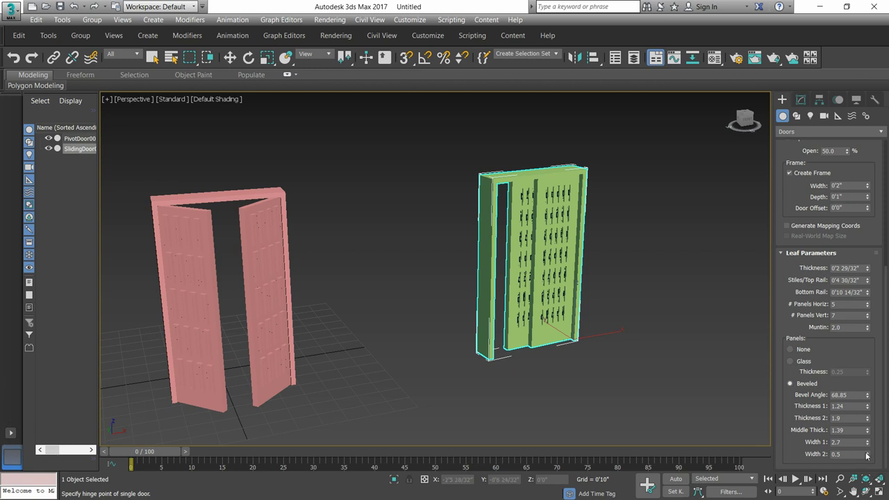
pyautogui.moveTo(860, 398); pyautogui.dragTo(862, 394)
pyautogui.scroll(5, 886, 400)
pyautogui.scroll(-5, 887, 401)
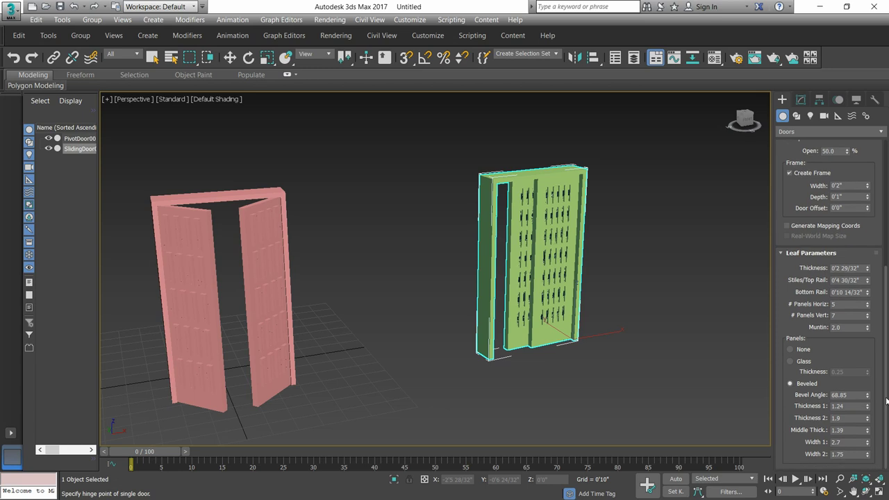
pyautogui.scroll(3, 887, 401)
# - Finish editing the sliding door, deselect it and orbit to a new view
pyautogui.scroll(2, 882, 389)
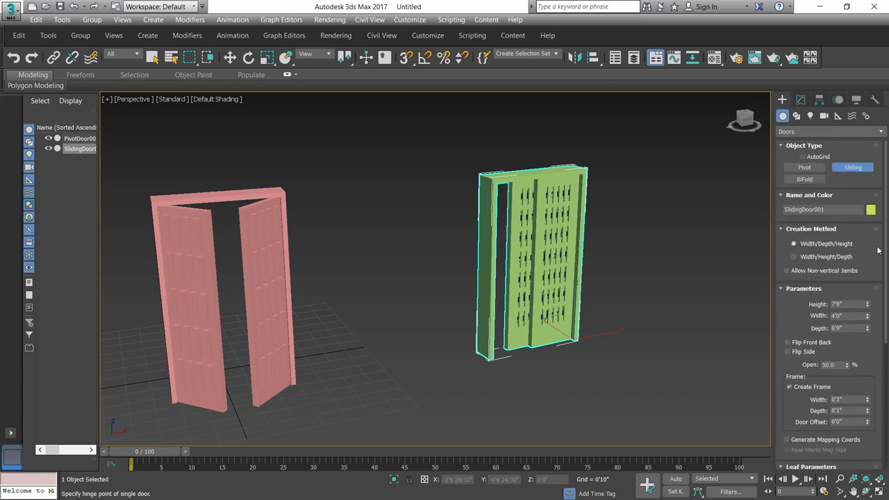
pyautogui.scroll(-3, 879, 313)
pyautogui.scroll(-2, 869, 417)
pyautogui.scroll(5, 862, 430)
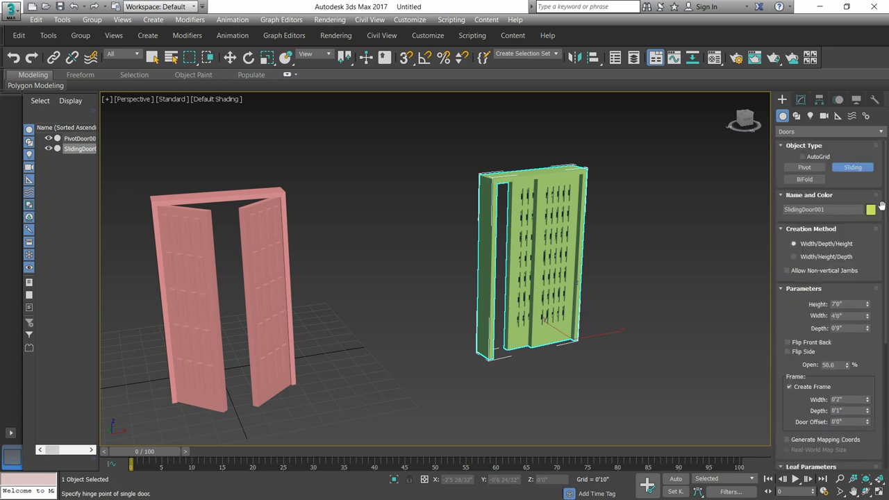
pyautogui.rightClick(607, 276)
pyautogui.click(607, 271)
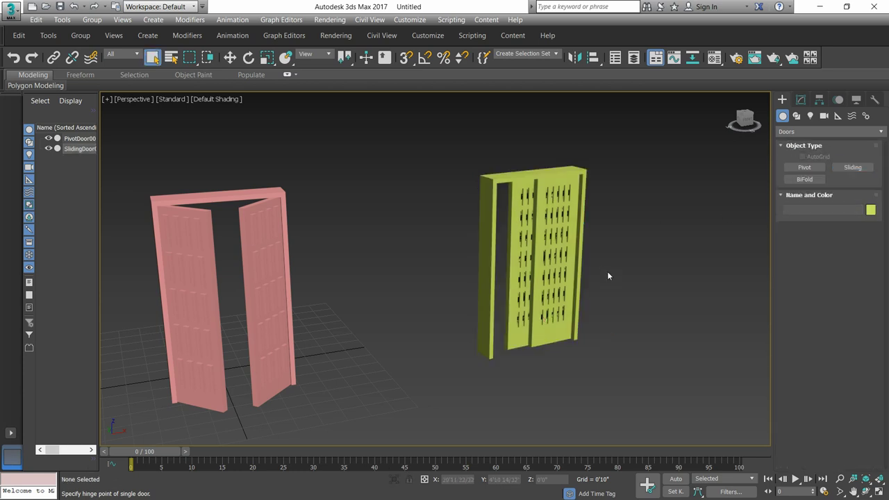
pyautogui.keyDown('alt'); pyautogui.moveTo(608, 271); pyautogui.dragTo(582, 257, button='middle'); pyautogui.keyUp('alt')
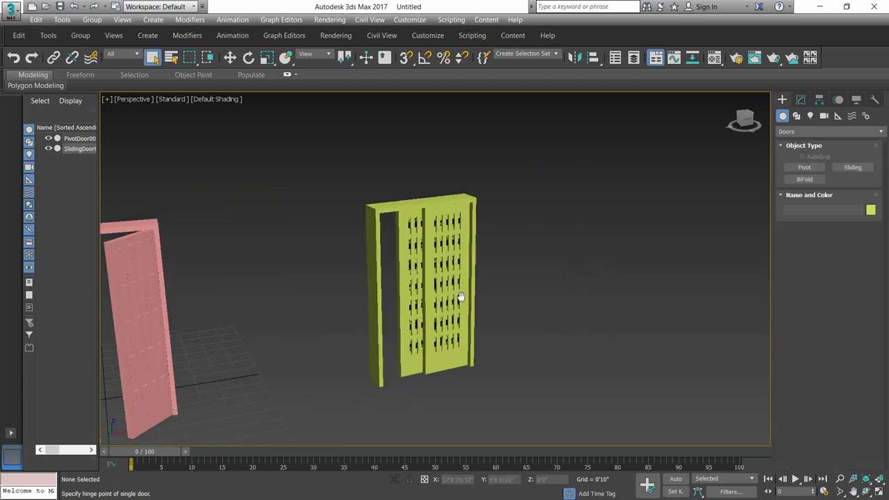
# - Draw a bifold door beside the sliding door, 8'4 26/32" wide and 11'6 26/32" tall
pyautogui.click(805, 179)
pyautogui.scroll(-3, 378, 341)
pyautogui.keyDown('alt'); pyautogui.moveTo(377, 341); pyautogui.dragTo(440, 347, button='middle'); pyautogui.keyUp('alt')
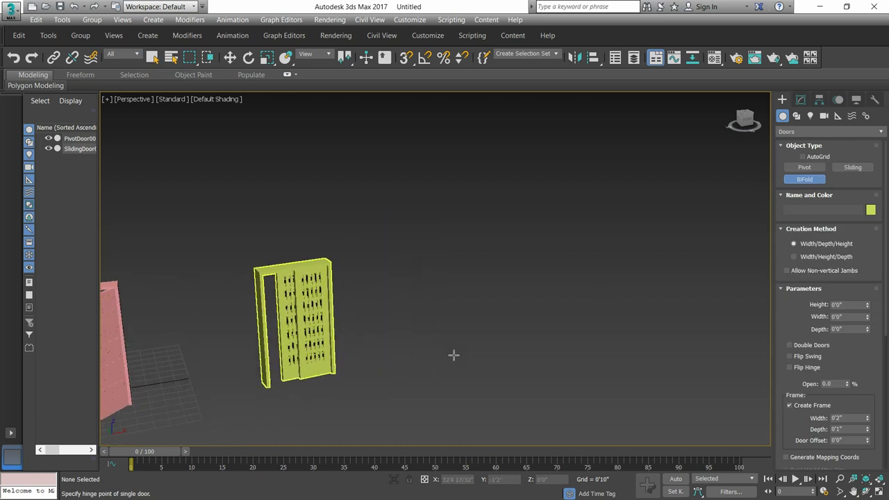
pyautogui.moveTo(442, 344); pyautogui.dragTo(541, 326)
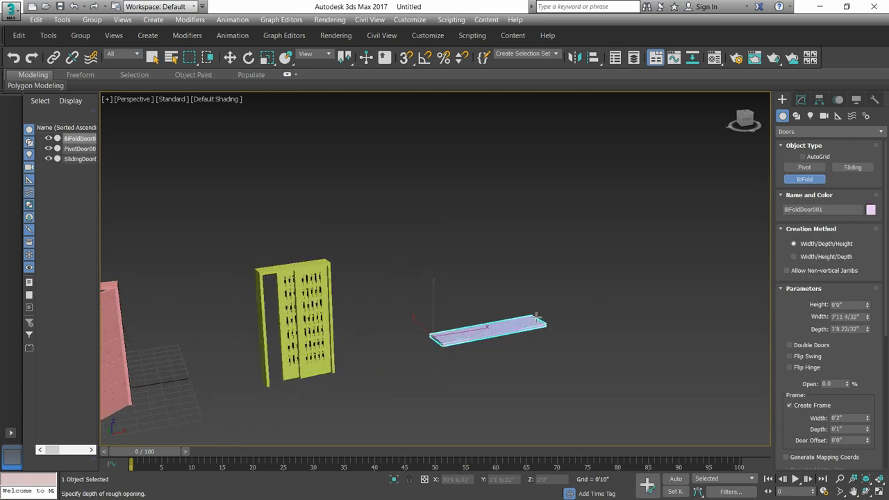
pyautogui.click(532, 309)
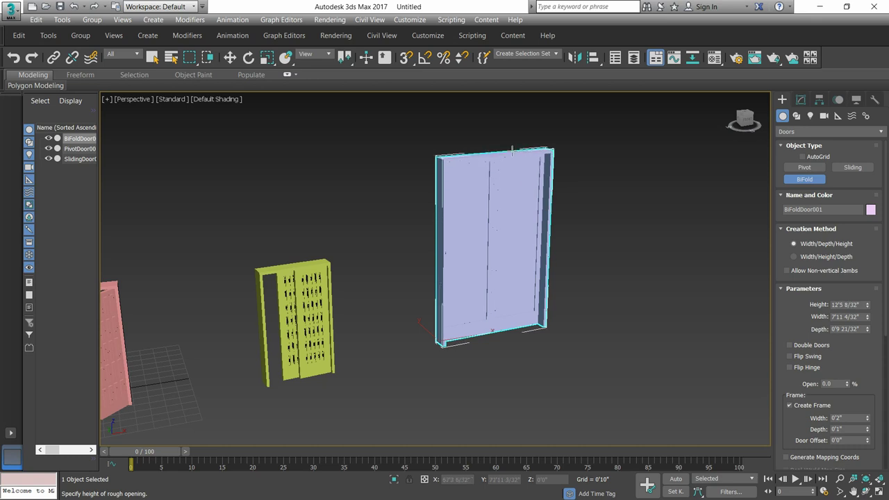
pyautogui.click(511, 149)
pyautogui.moveTo(866, 309)
pyautogui.mouseDown()
pyautogui.moveTo(875, 307)
pyautogui.moveTo(869, 318)
pyautogui.mouseUp()
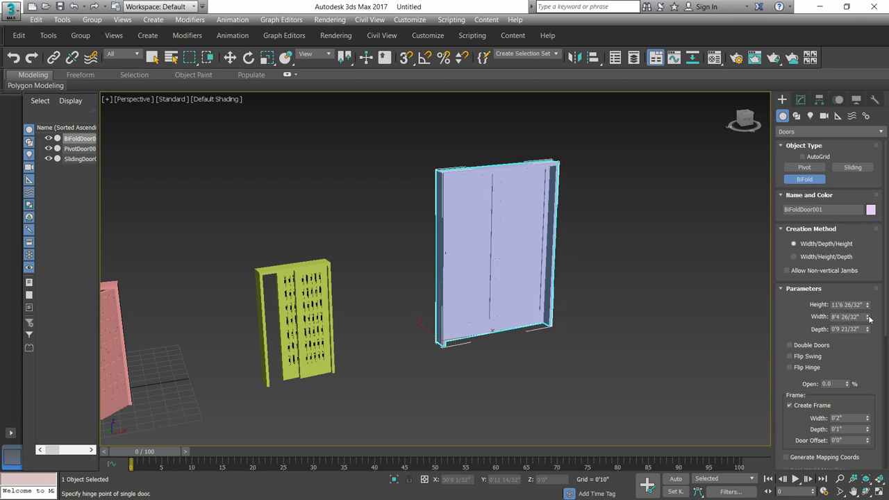
# - Turn on Double Doors and Flip Swing for the bifold door and open it to 41%
pyautogui.click(790, 346)
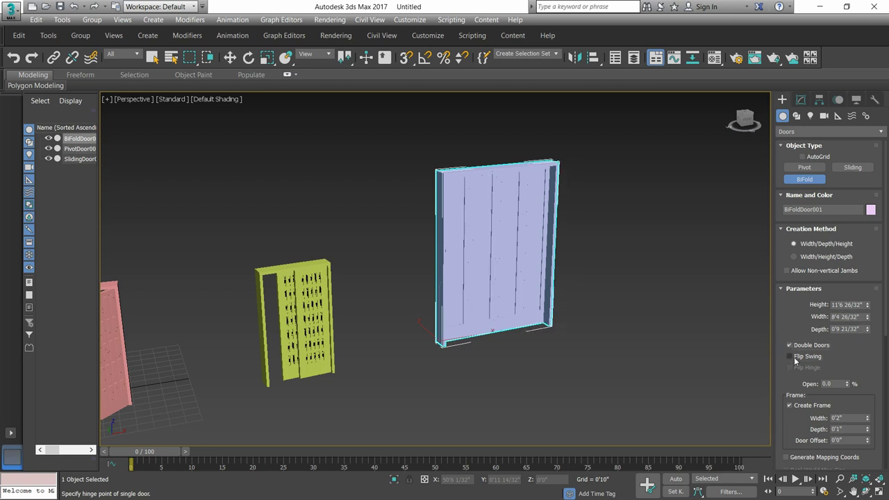
pyautogui.click(790, 356)
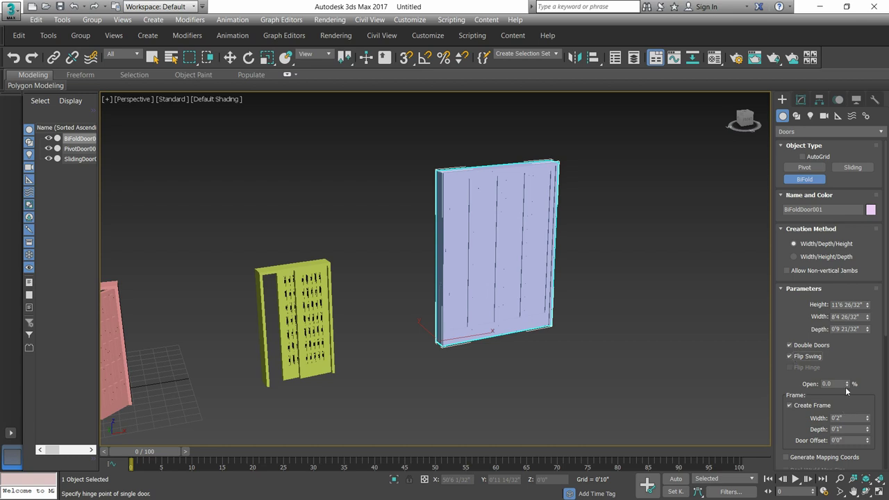
pyautogui.moveTo(849, 384); pyautogui.dragTo(845, 362)
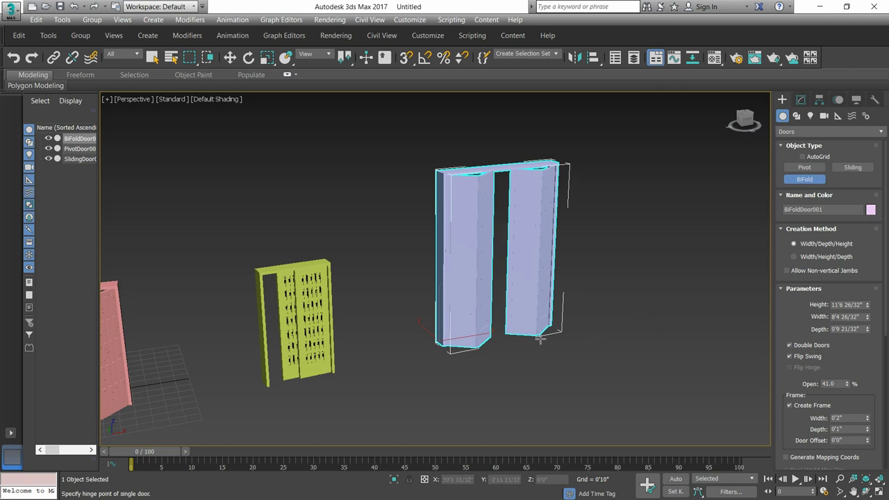
pyautogui.keyDown('alt'); pyautogui.moveTo(541, 340); pyautogui.dragTo(529, 340, button='middle'); pyautogui.keyUp('alt')
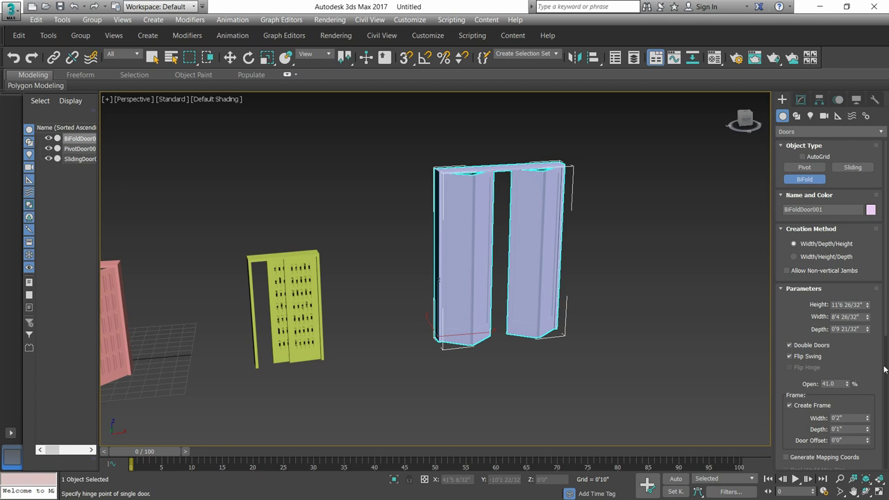
pyautogui.scroll(-3, 868, 286)
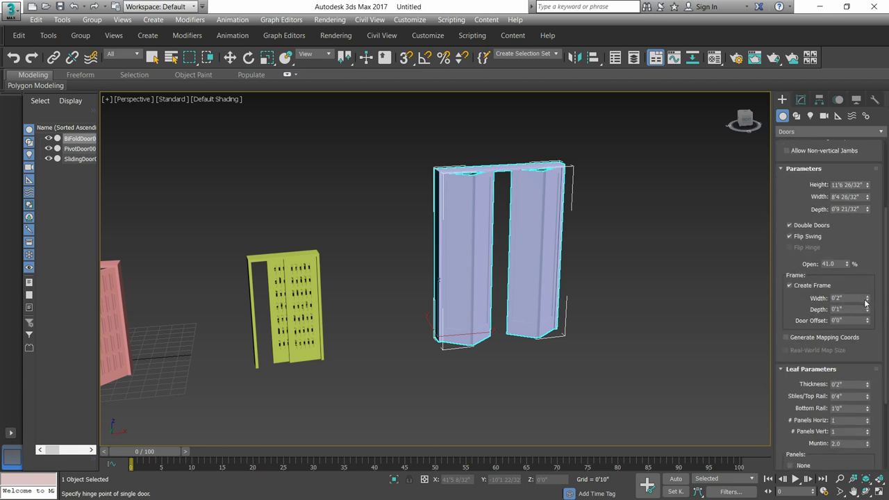
# - Widen the bifold frame slightly, set door offset to 0'0 6/32" and leaf thickness to 0'1 26/32"
pyautogui.click(868, 298)
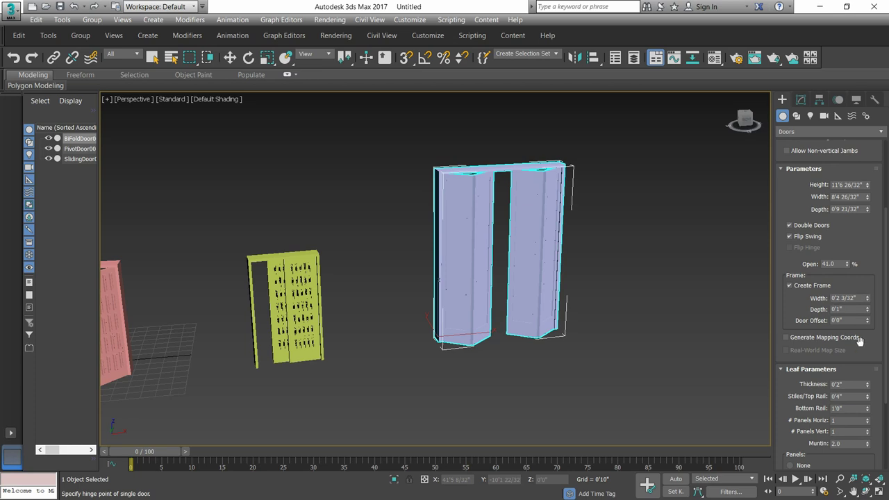
pyautogui.click(868, 321)
pyautogui.click(868, 322)
pyautogui.scroll(-3, 871, 432)
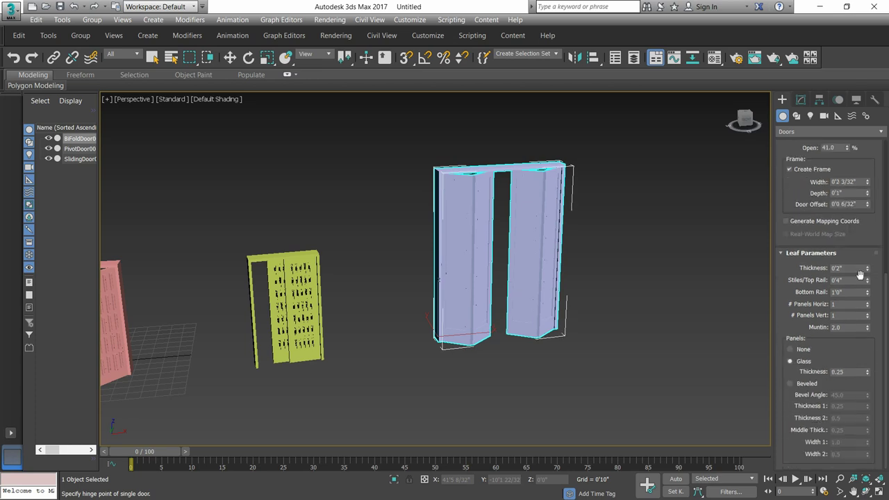
pyautogui.moveTo(868, 270); pyautogui.dragTo(868, 303)
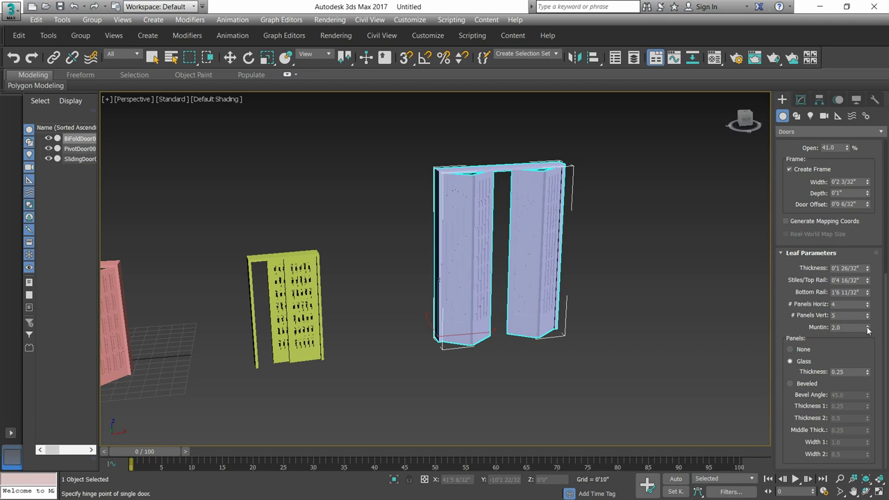
# - Set the bifold leaves' muntin width to 2.1 and glass thickness to 7.409
pyautogui.click(868, 328)
pyautogui.moveTo(868, 374)
pyautogui.mouseDown()
pyautogui.moveTo(825, 66)
pyautogui.moveTo(821, 430)
pyautogui.mouseUp()
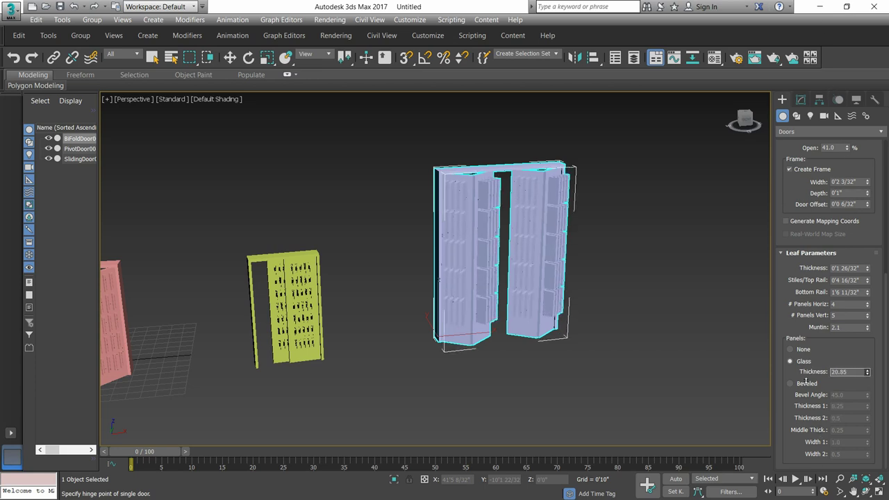
pyautogui.moveTo(806, 381); pyautogui.dragTo(817, 434)
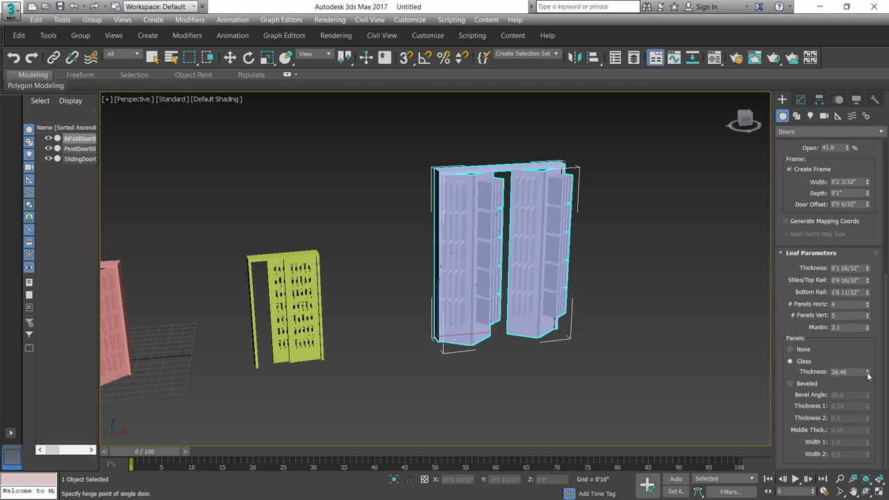
pyautogui.moveTo(868, 376); pyautogui.dragTo(863, 407)
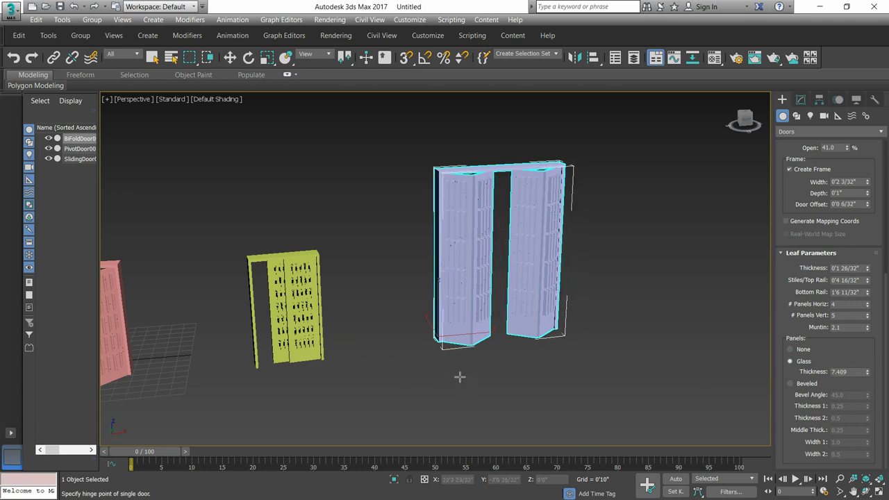
pyautogui.moveTo(458, 375)
pyautogui.keyDown('alt'); pyautogui.mouseDown(button='middle')
pyautogui.moveTo(387, 370)
pyautogui.moveTo(456, 363)
pyautogui.moveTo(456, 304)
pyautogui.mouseUp(button='middle'); pyautogui.keyUp('alt')
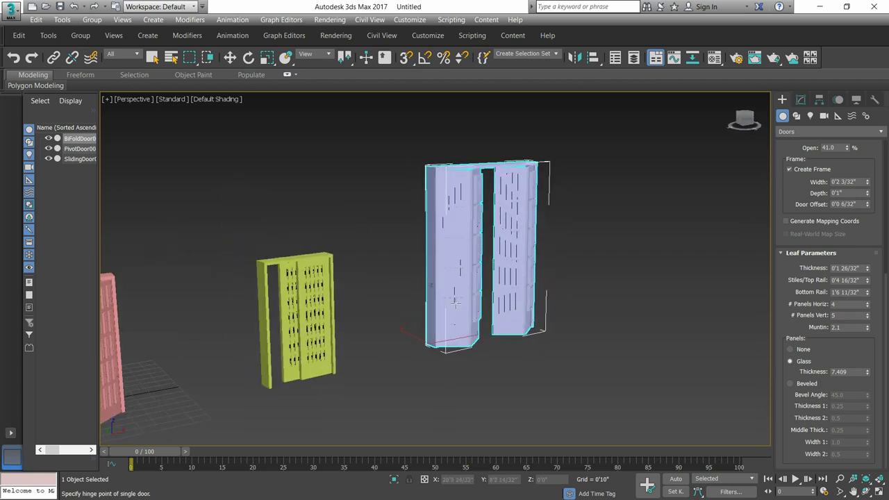
# - Orbit, zoom and pan the viewport to bring all three doors into view
pyautogui.scroll(-4, 399, 305)
pyautogui.moveTo(398, 305); pyautogui.dragTo(405, 281, button='middle')
pyautogui.scroll(2, 405, 281)
pyautogui.scroll(2, 392, 302)
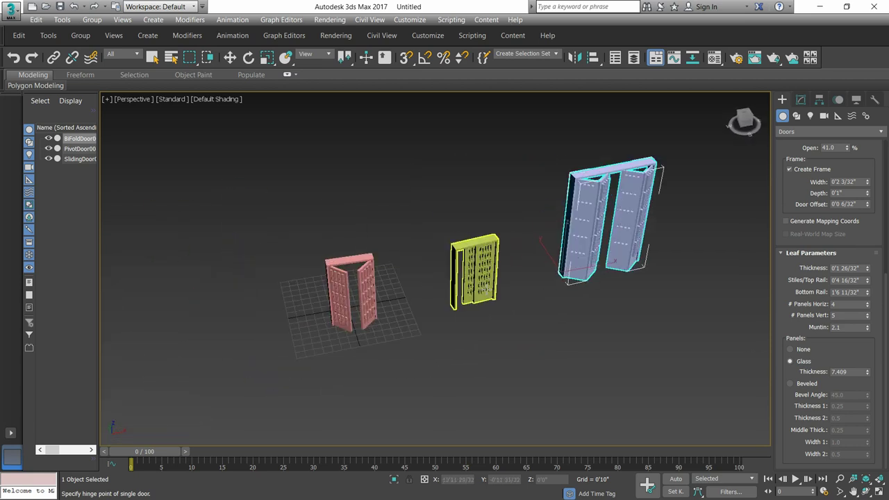
pyautogui.scroll(2, 420, 285)
pyautogui.moveTo(525, 281); pyautogui.dragTo(445, 290, button='middle')
pyautogui.moveTo(477, 285); pyautogui.dragTo(626, 287)
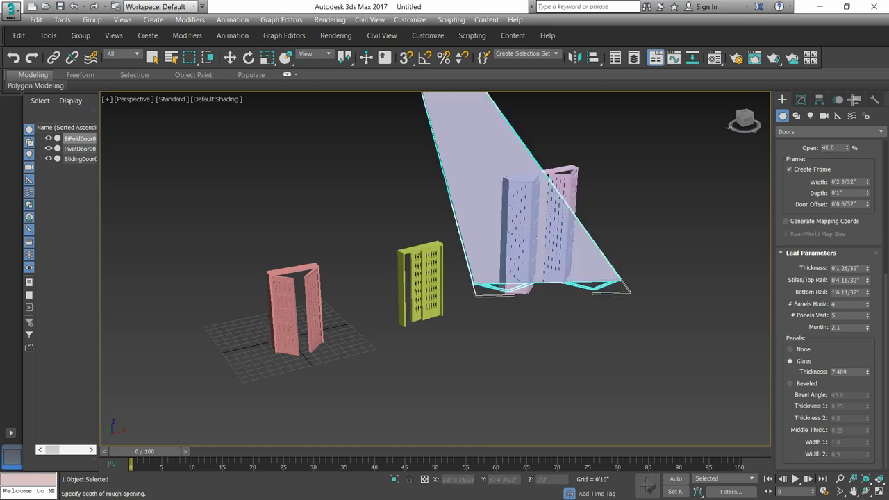
# - Cancel the new bifold door, switch the Create panel to Standard Primitives, and deselect everything
pyautogui.rightClick(795, 208)
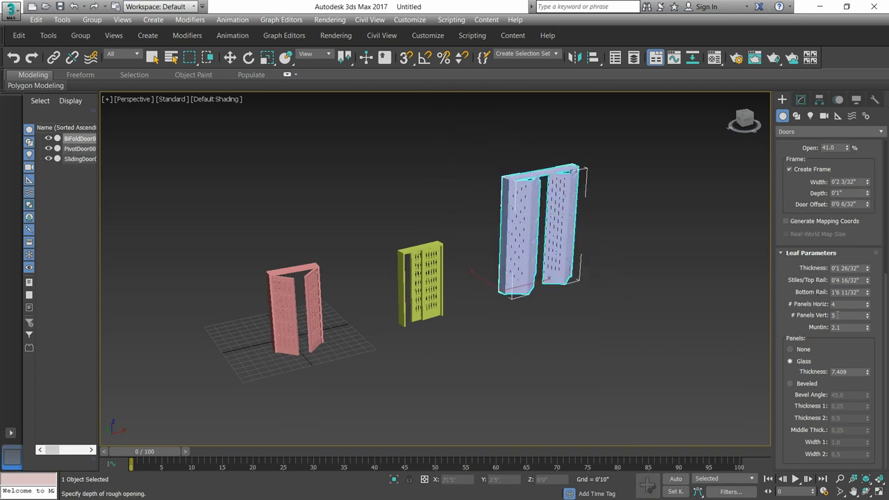
pyautogui.scroll(5, 827, 306)
pyautogui.click(799, 131)
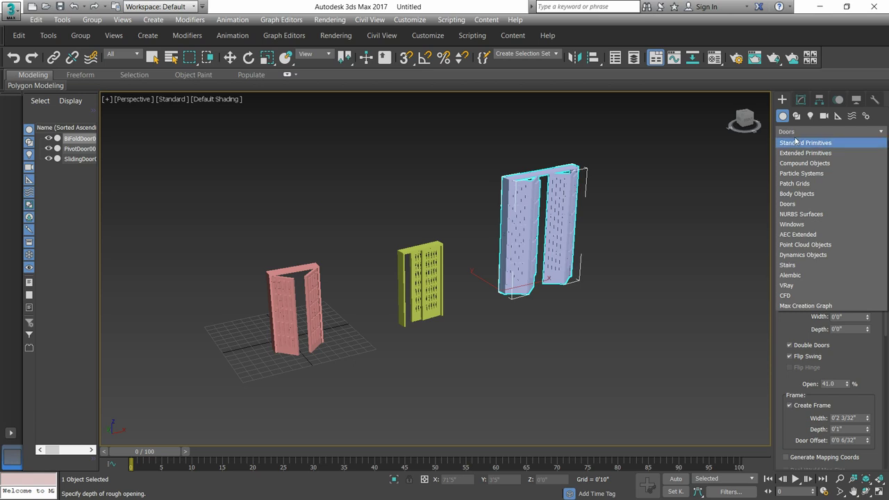
pyautogui.click(823, 131)
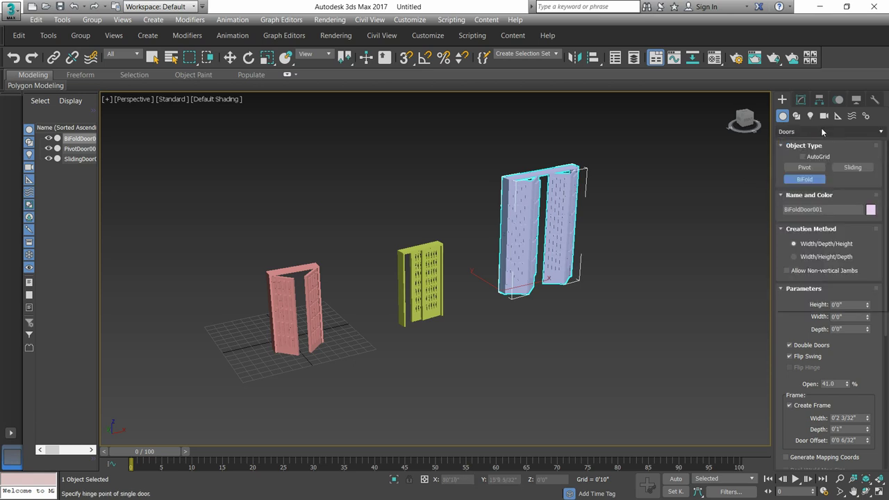
pyautogui.click(823, 131)
pyautogui.click(809, 141)
pyautogui.click(699, 206)
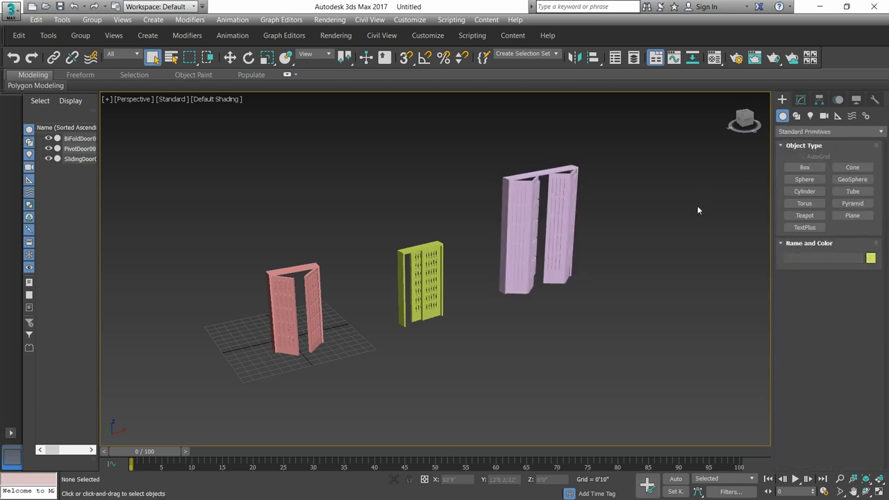